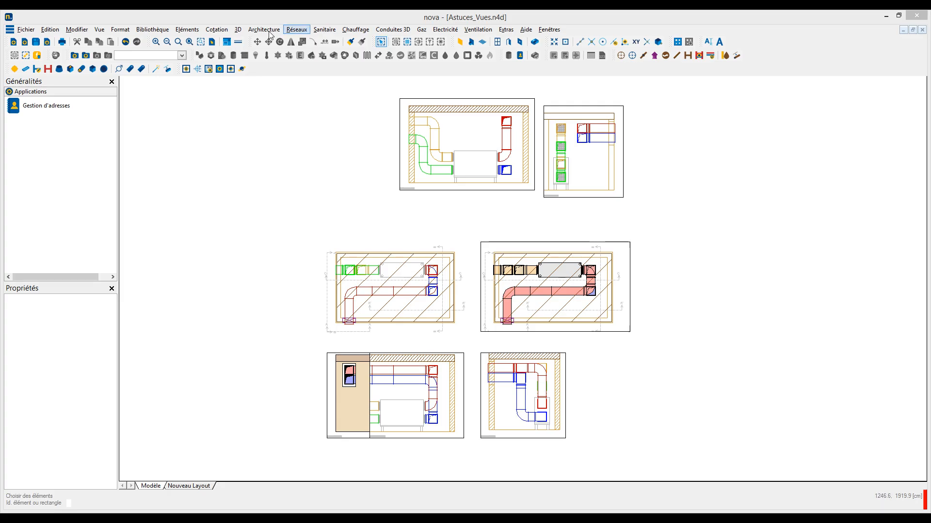
# - Open the list of 3D views and enable the printing of frames (Imprimer cadres) for all views at once
pyautogui.click(239, 30)
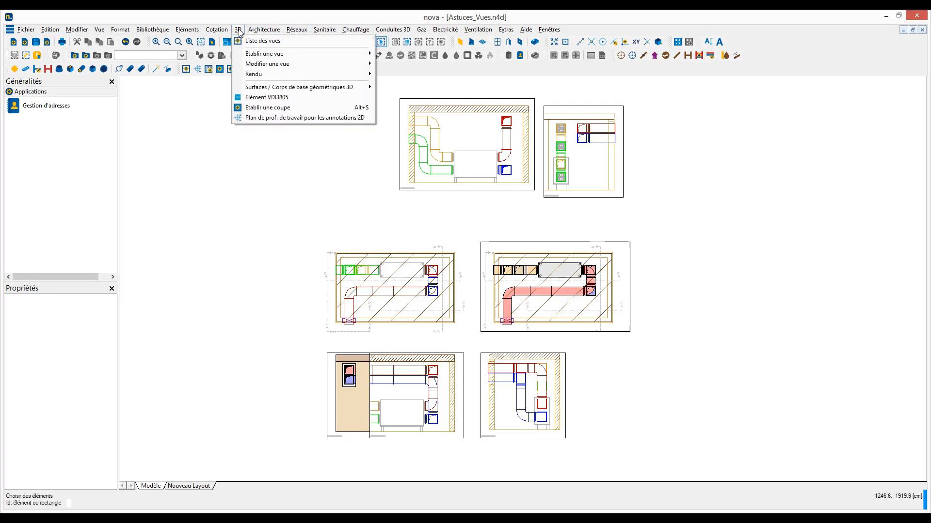
pyautogui.click(262, 40)
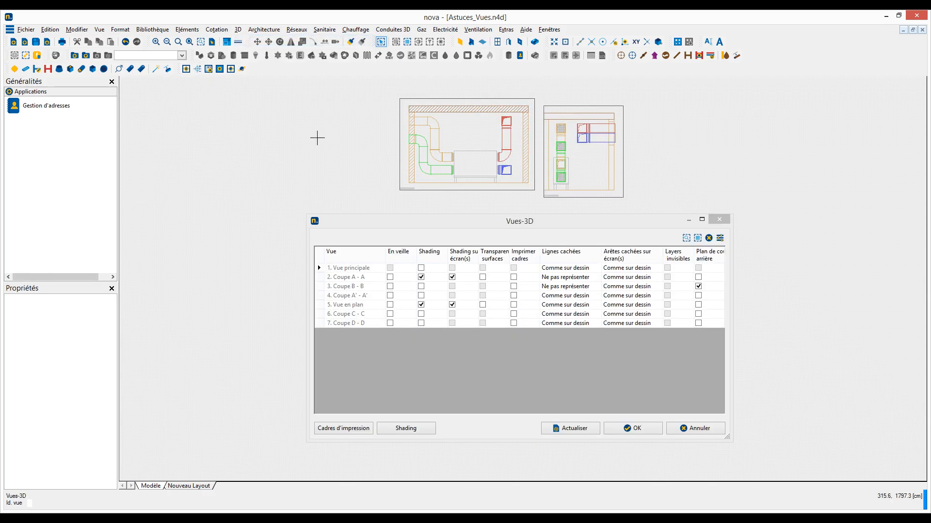
pyautogui.moveTo(414, 228); pyautogui.dragTo(363, 172)
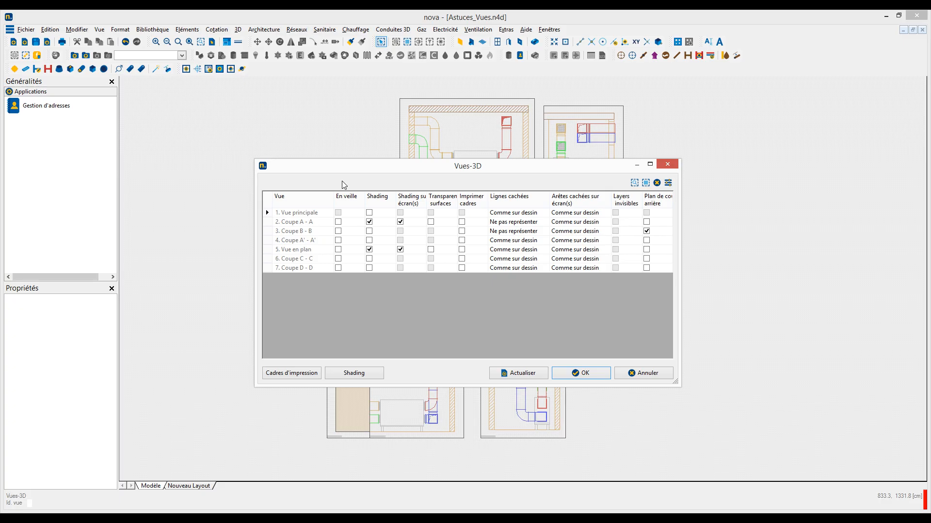
pyautogui.click(270, 199)
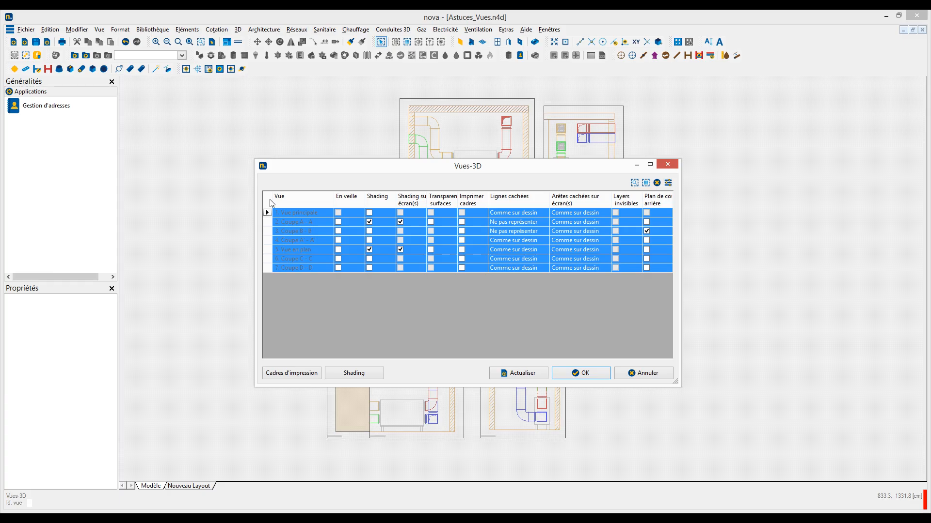
pyautogui.click(462, 222)
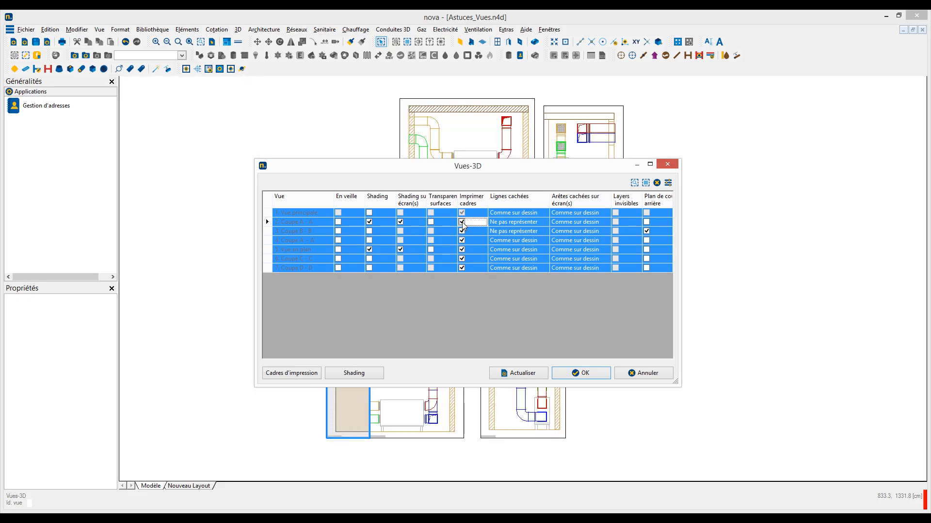
# - Set the line width of the print frames to 0,25 for all section and plan views
pyautogui.click(287, 374)
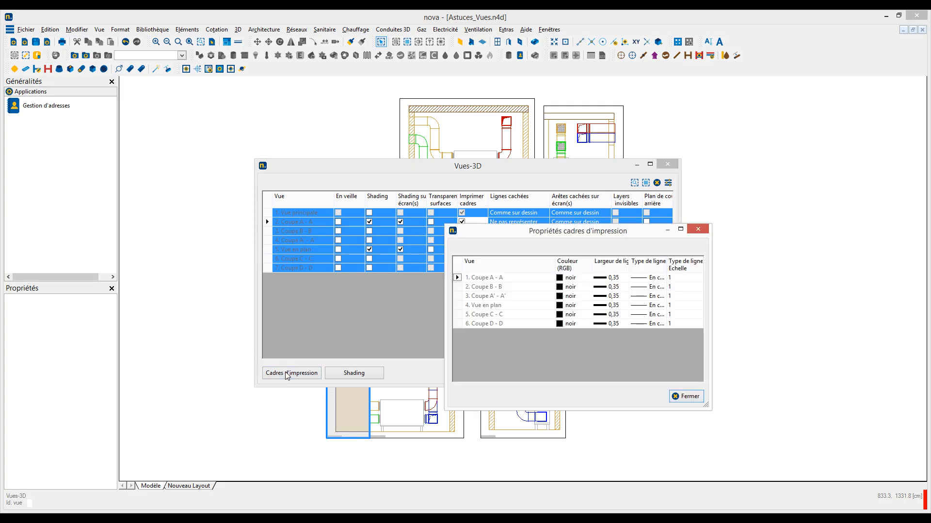
pyautogui.click(459, 267)
pyautogui.click(622, 279)
pyautogui.click(632, 278)
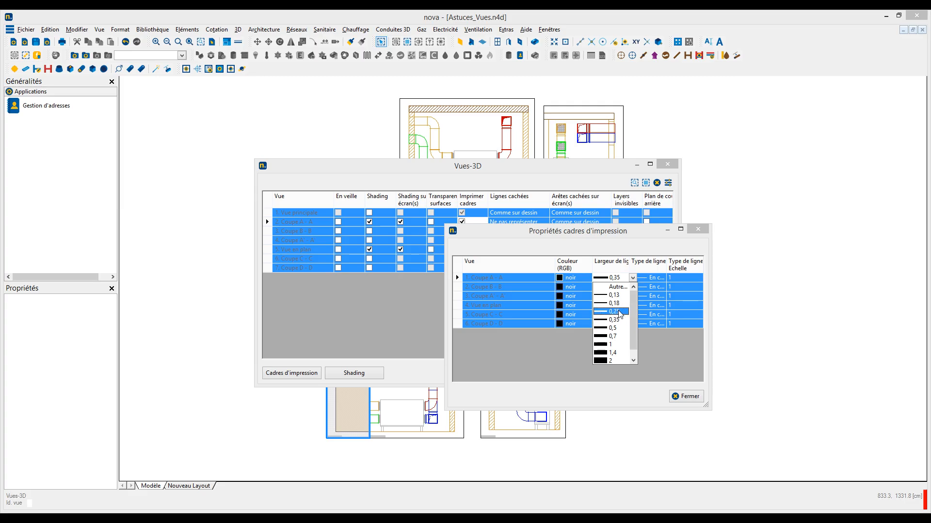
pyautogui.click(619, 316)
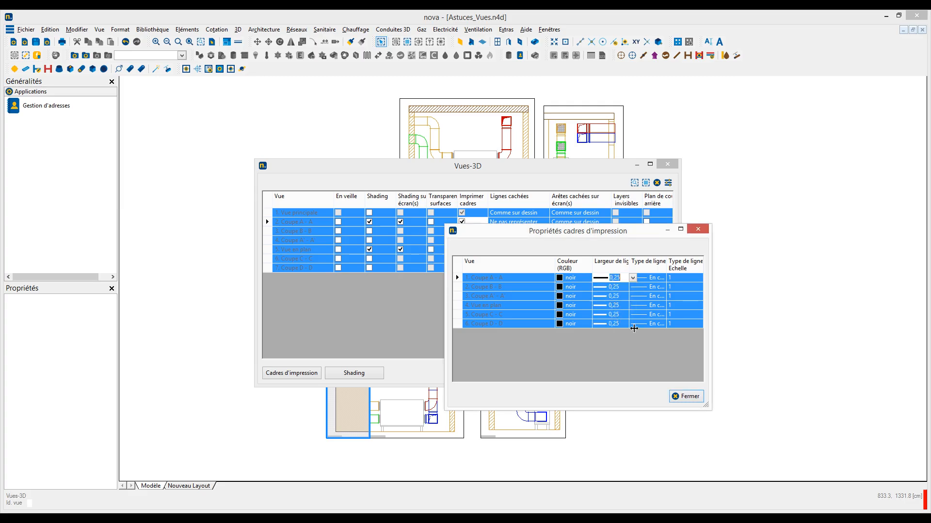
pyautogui.click(689, 396)
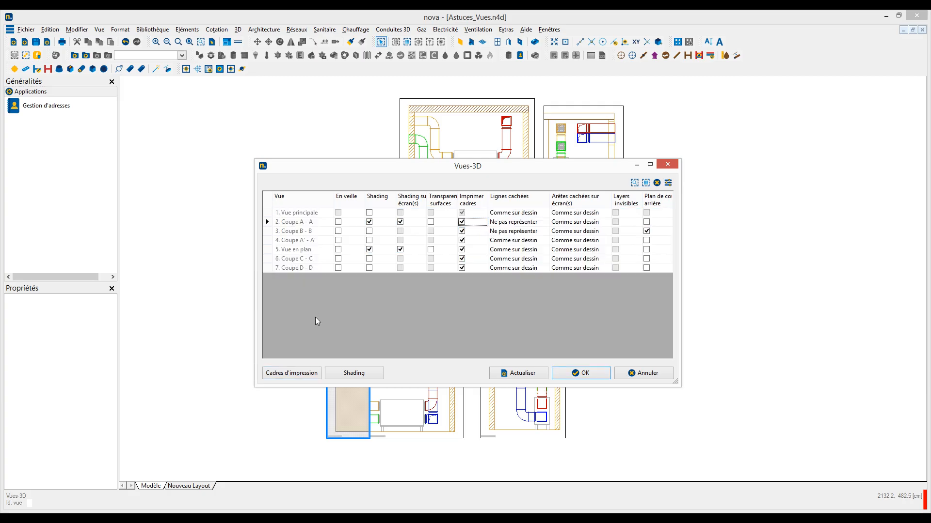
# - Reduce the shading brightness of the 3D view surfaces to 9 %
pyautogui.click(353, 373)
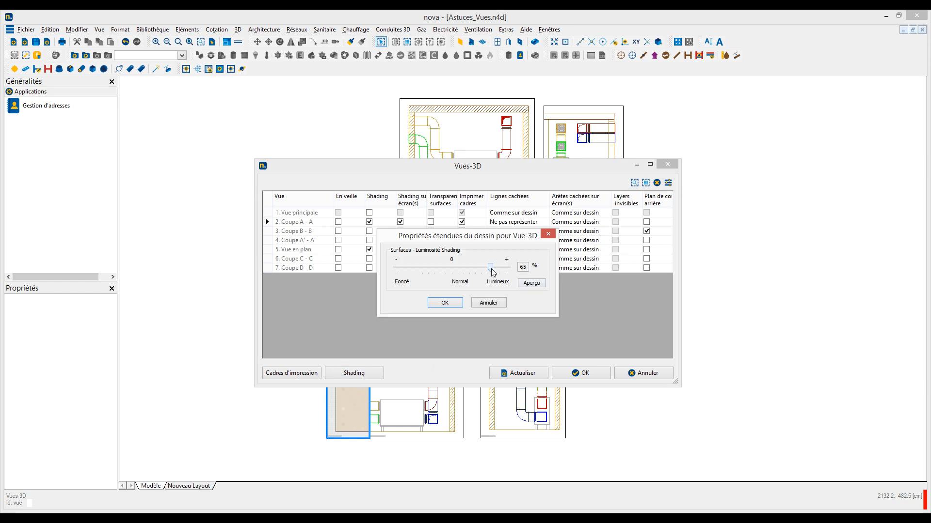
pyautogui.moveTo(491, 268); pyautogui.dragTo(458, 270)
pyautogui.click(446, 303)
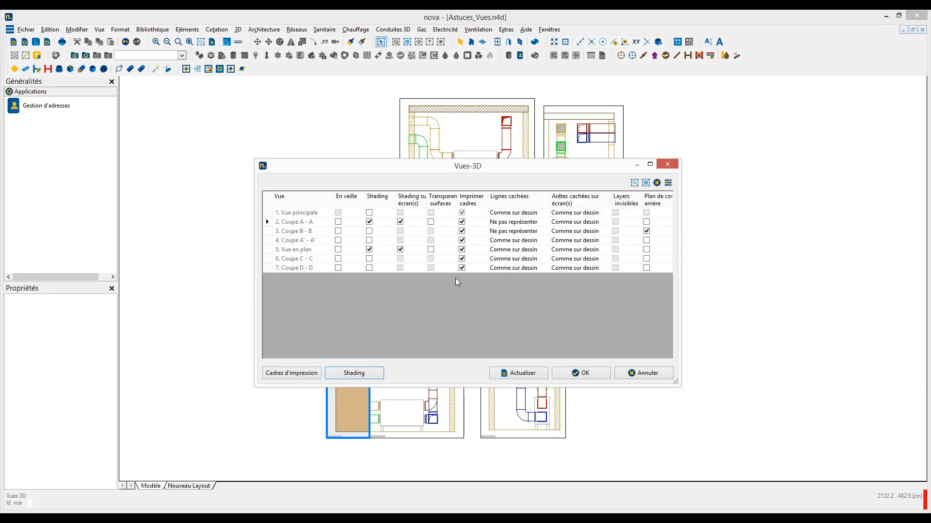
# - Set the shading brightness of the 3D view surfaces to 79 %
pyautogui.click(376, 377)
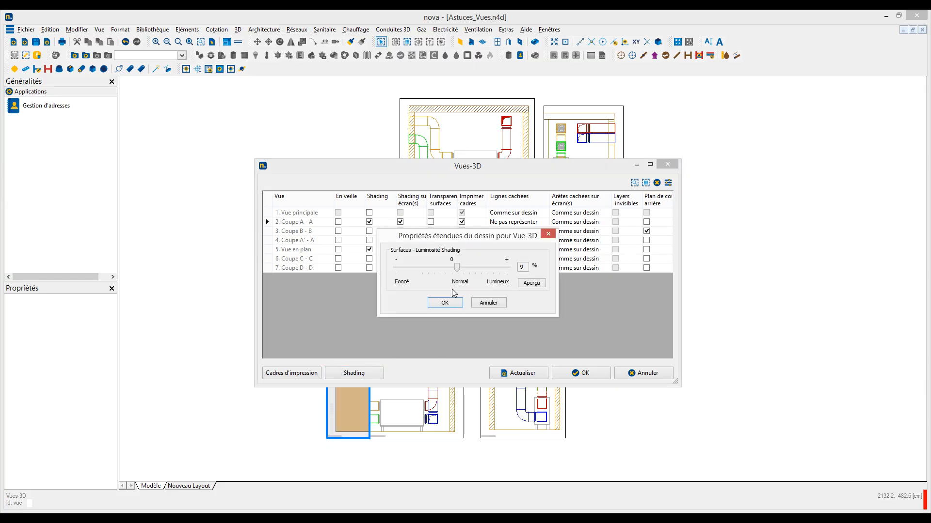
pyautogui.moveTo(457, 270); pyautogui.dragTo(500, 272)
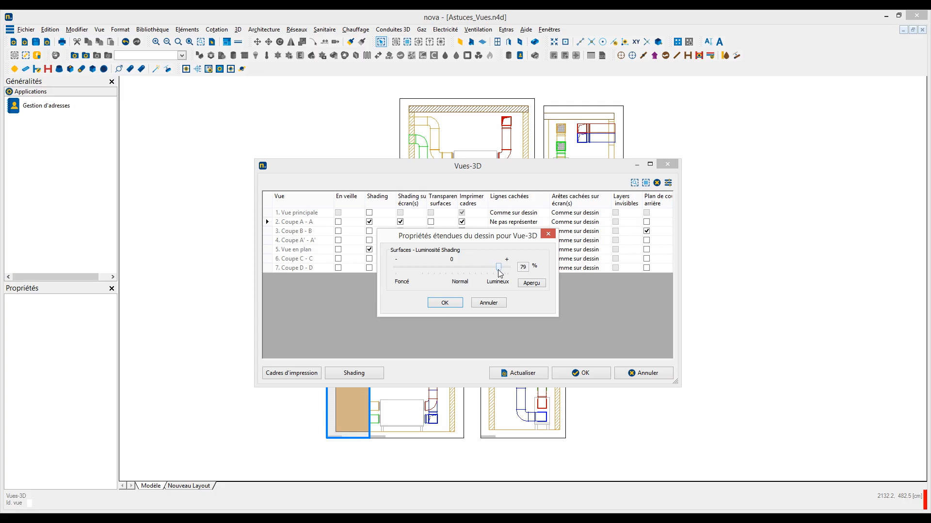
pyautogui.click(445, 302)
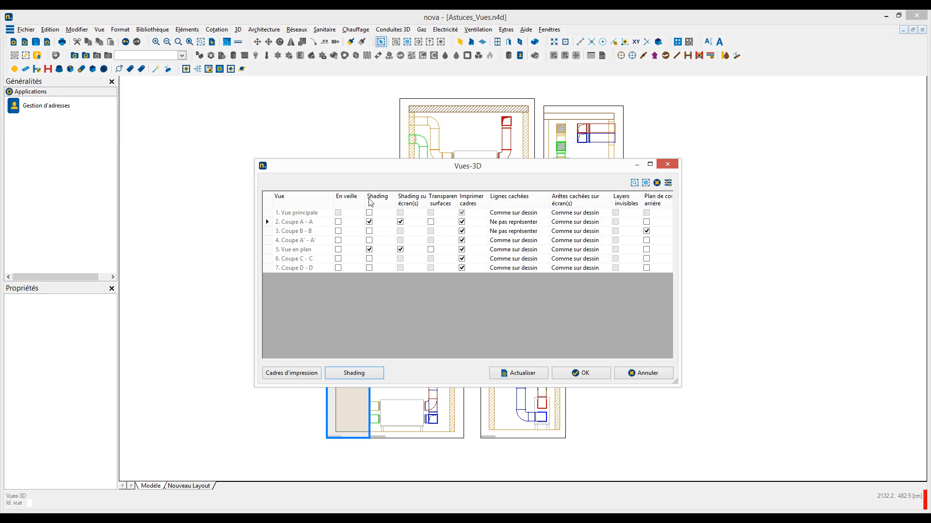
# - Put the views Coupe C - C and Coupe D - D on standby (En veille) and update the drawing
pyautogui.click(338, 259)
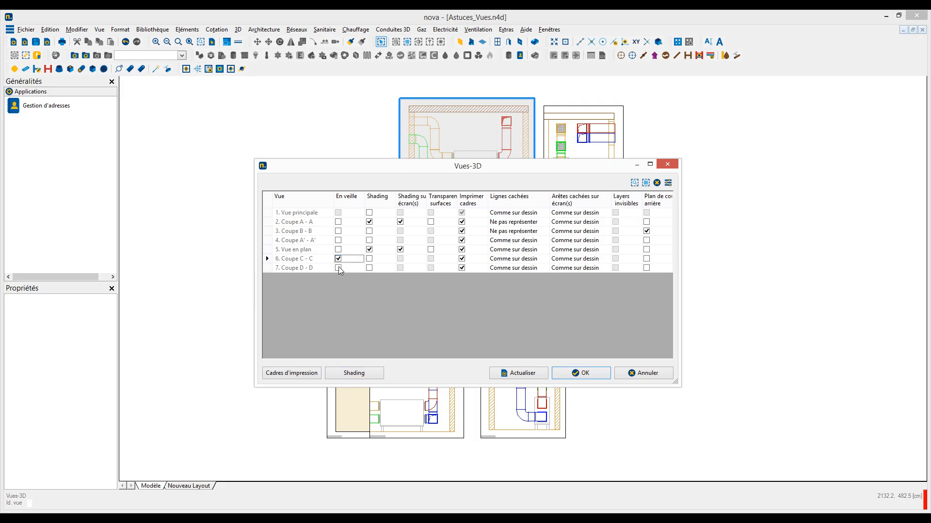
pyautogui.click(338, 267)
pyautogui.moveTo(337, 171); pyautogui.dragTo(359, 228)
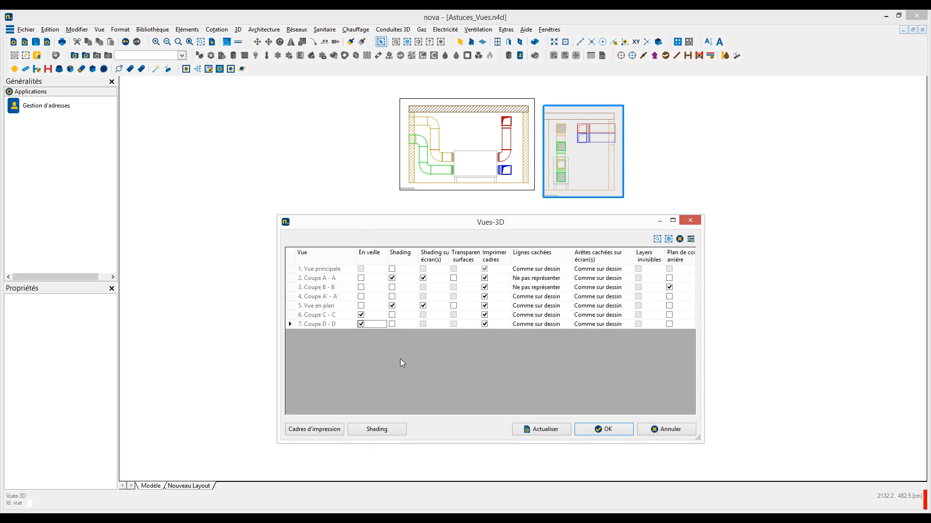
pyautogui.click(540, 431)
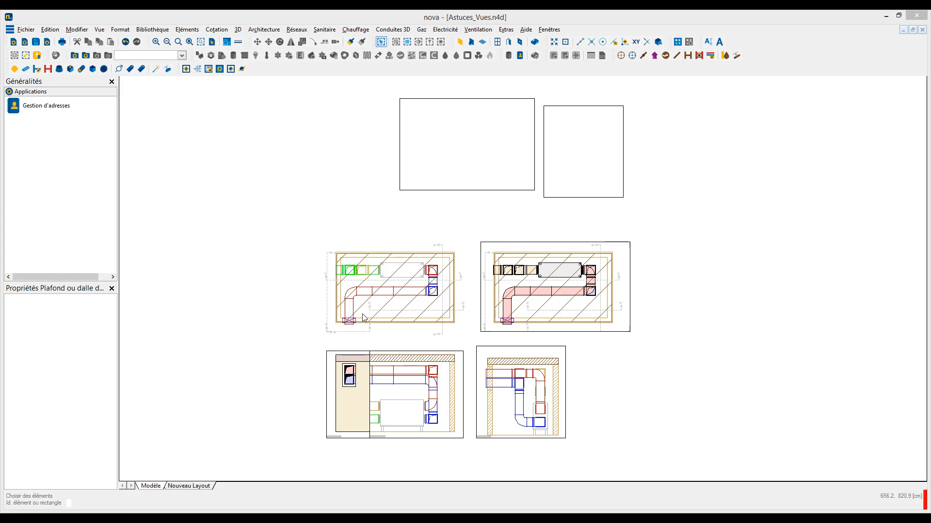
# - Hide the layer of the wall opening at the lower end of the red duct in the main plan view only
pyautogui.scroll(3, 365, 317)
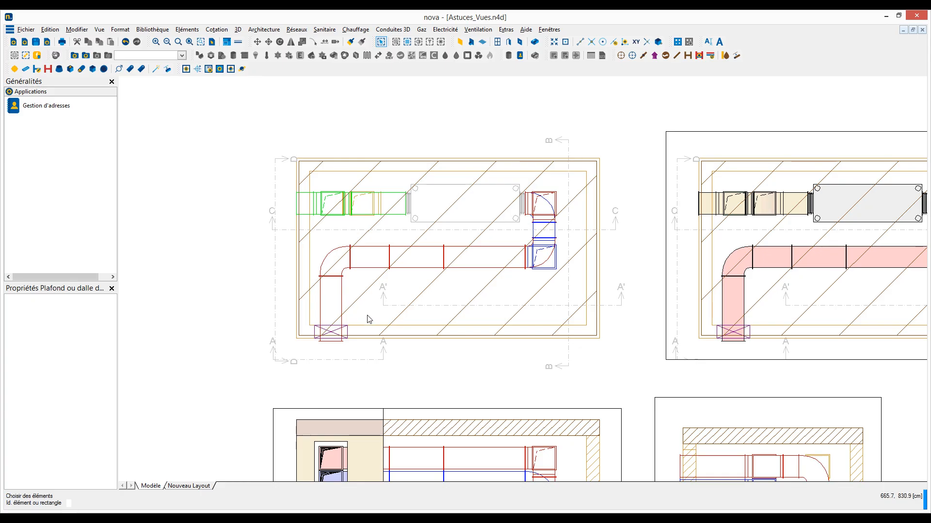
pyautogui.rightClick(334, 334)
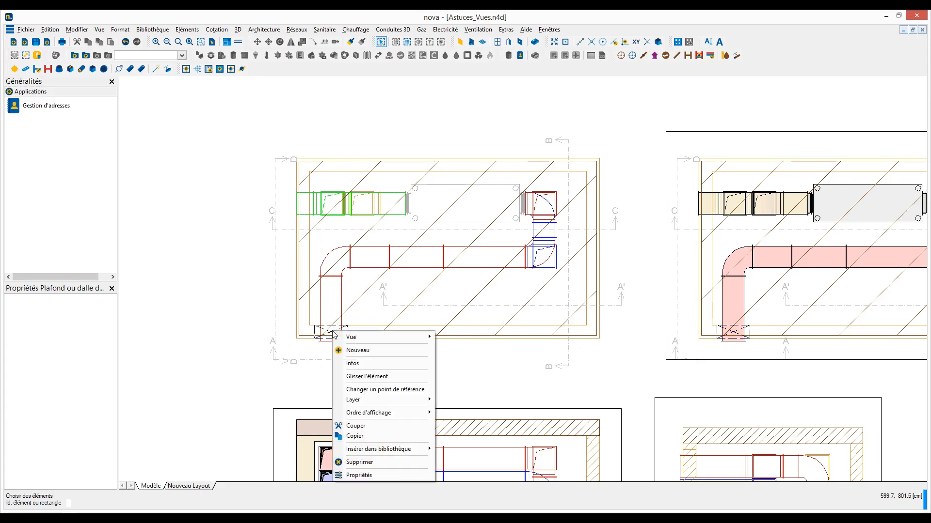
pyautogui.moveTo(349, 399)
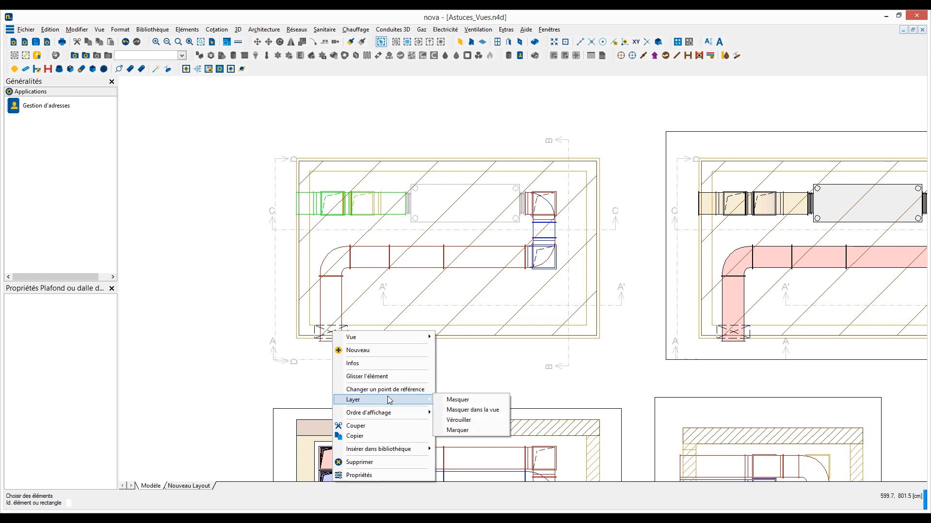
pyautogui.click(461, 411)
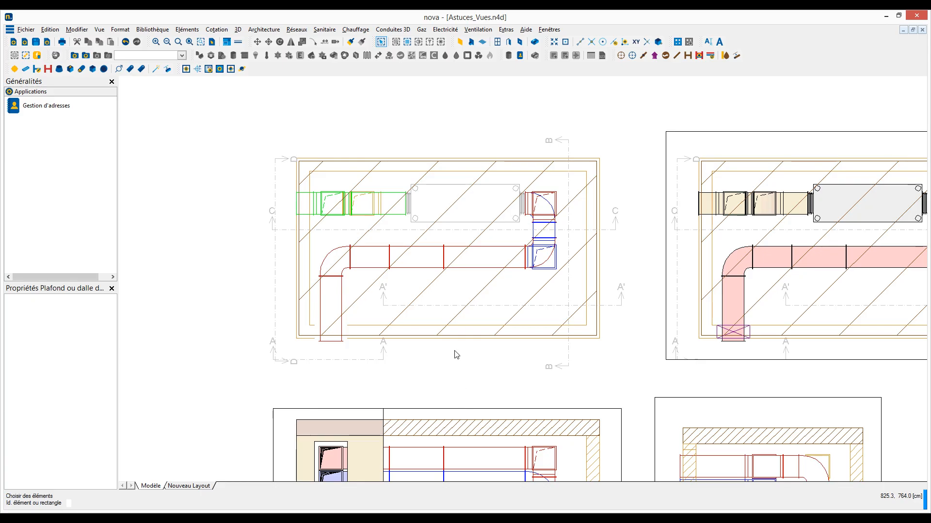
# - Make the A_Reservations_dans_parois layer visible again in the main view through its invisible layers settings
pyautogui.scroll(-1, 455, 355)
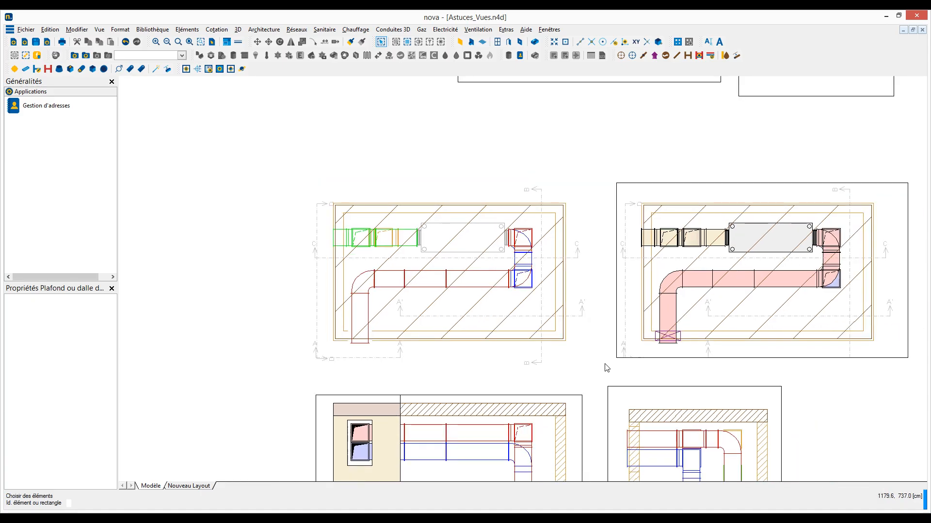
pyautogui.moveTo(601, 362); pyautogui.dragTo(505, 258, button='middle')
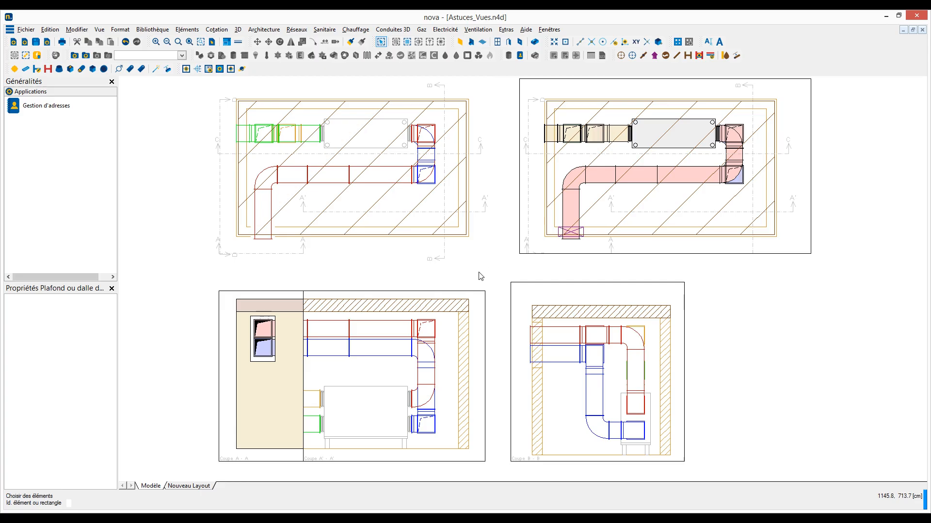
pyautogui.scroll(-1, 470, 279)
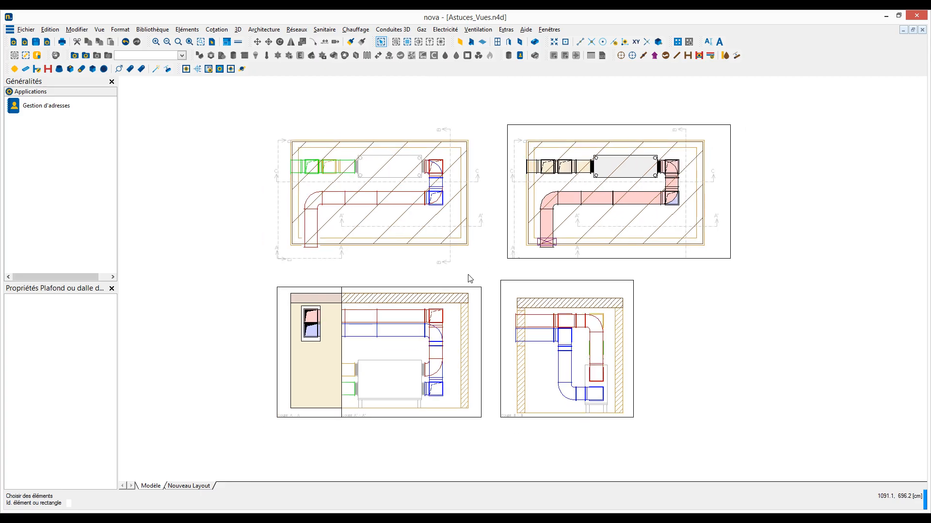
pyautogui.scroll(-1, 470, 278)
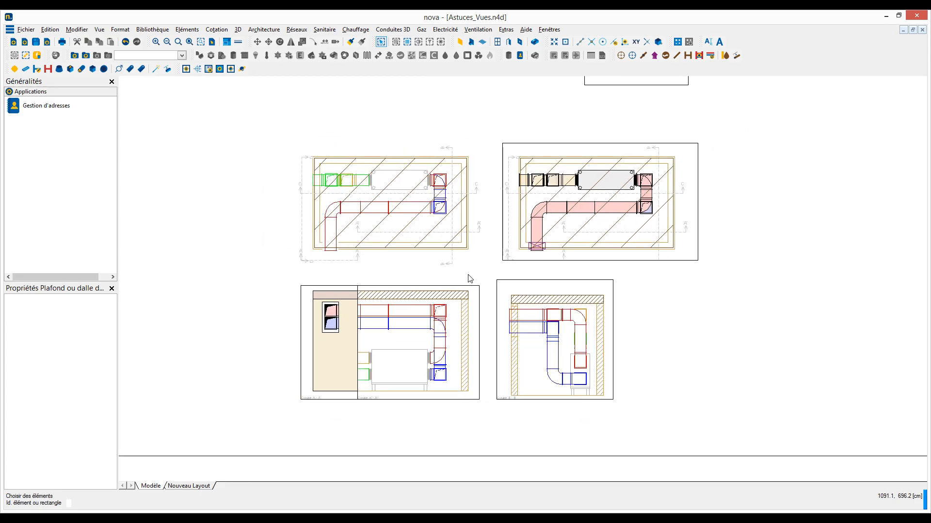
pyautogui.rightClick(439, 461)
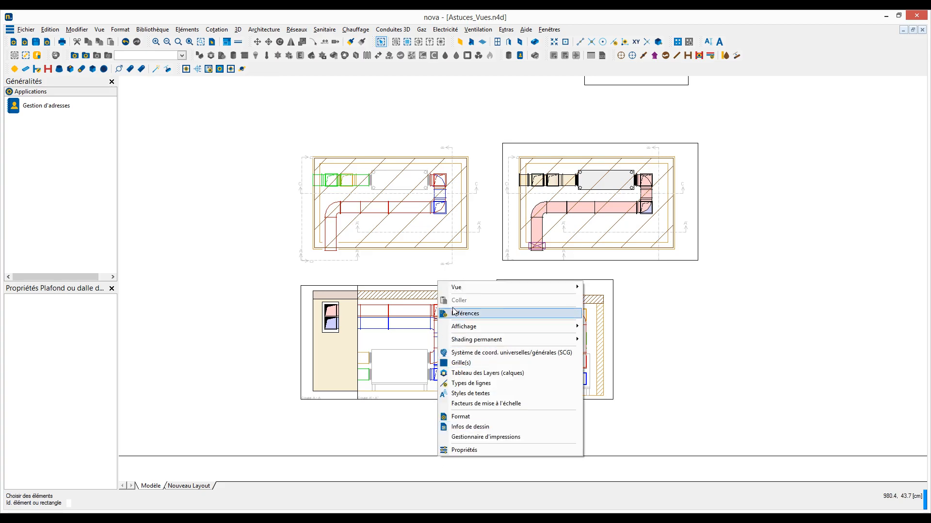
pyautogui.moveTo(456, 288)
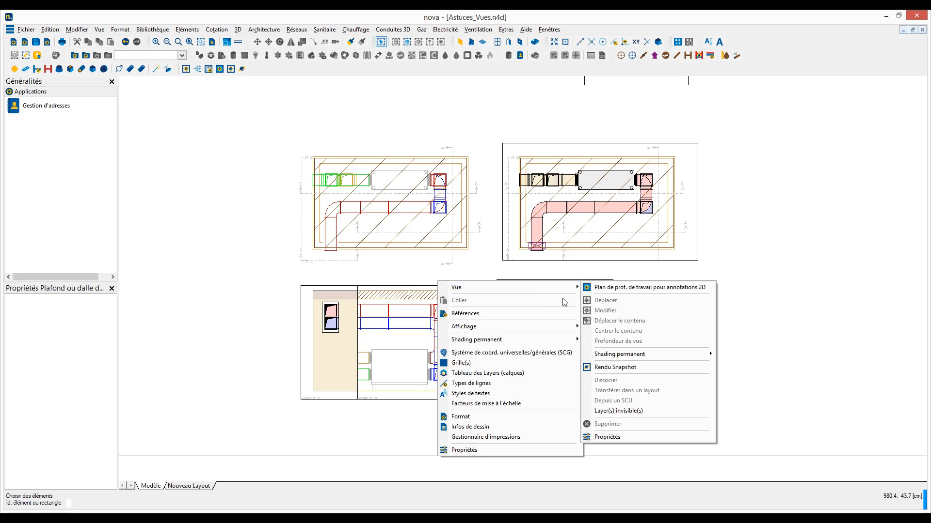
pyautogui.click(601, 411)
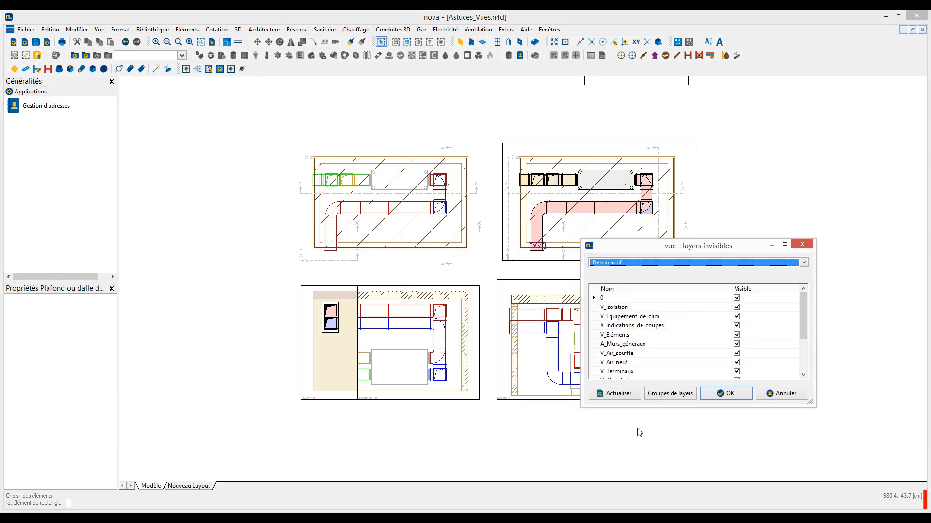
pyautogui.moveTo(804, 309); pyautogui.dragTo(802, 360)
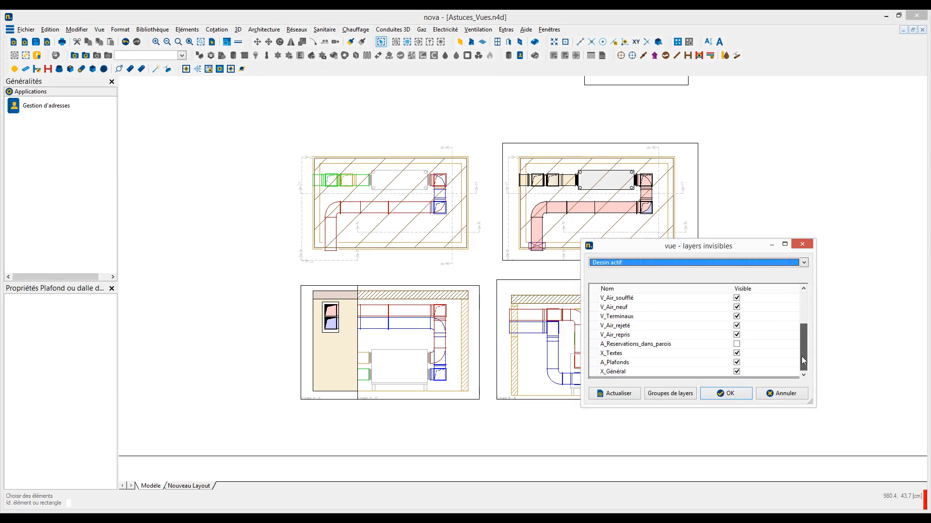
pyautogui.click(737, 344)
pyautogui.click(626, 394)
pyautogui.click(726, 393)
# - Enable the 3D output in view (Sortie 3D en vue) property for the hatched ceiling slab in the main plan view
pyautogui.scroll(-3, 658, 326)
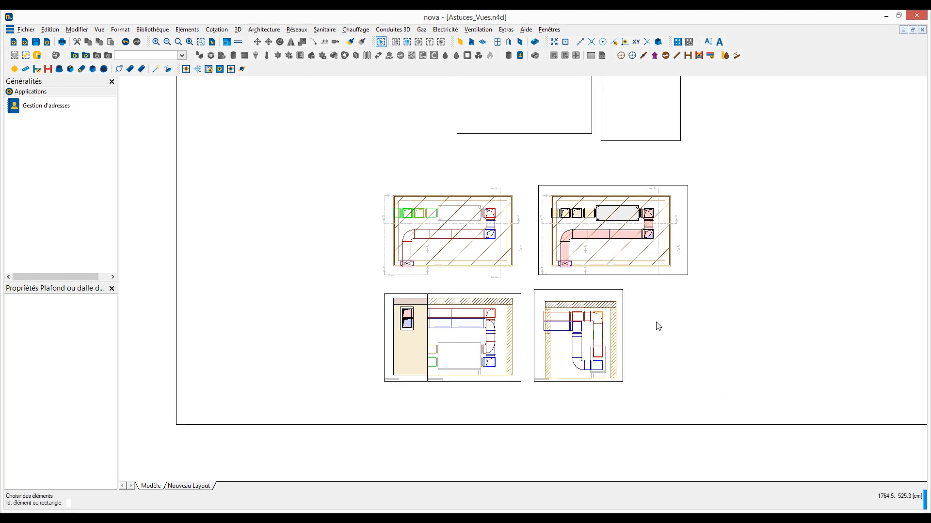
pyautogui.moveTo(659, 324); pyautogui.dragTo(599, 365, button='middle')
pyautogui.scroll(1, 599, 365)
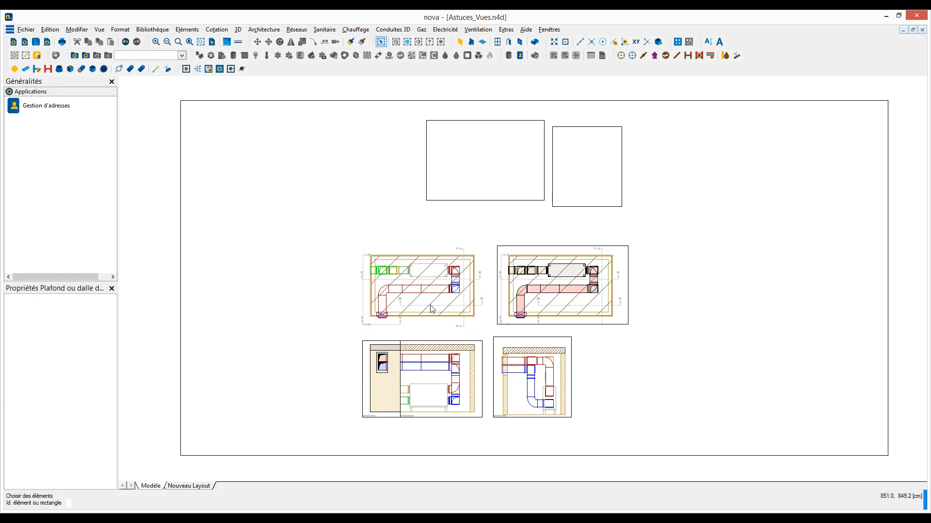
pyautogui.scroll(2, 429, 312)
pyautogui.scroll(1, 429, 309)
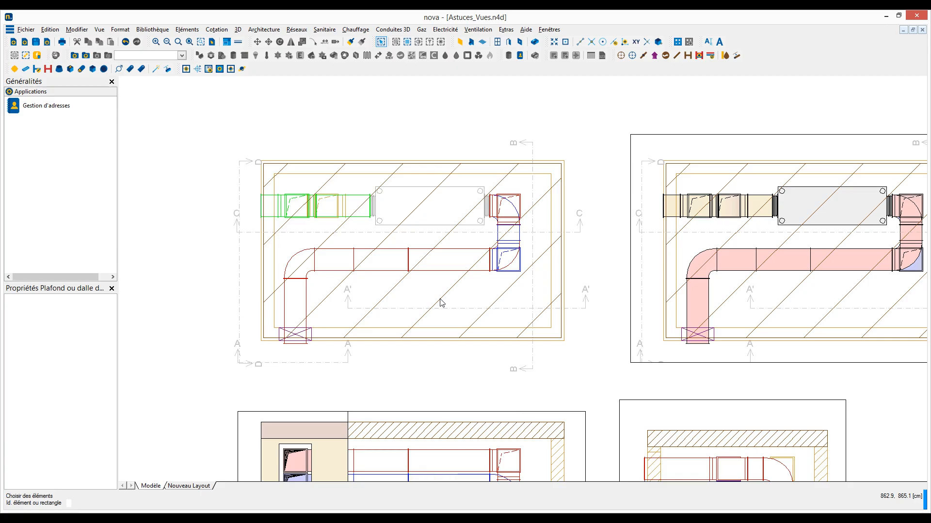
pyautogui.click(442, 303)
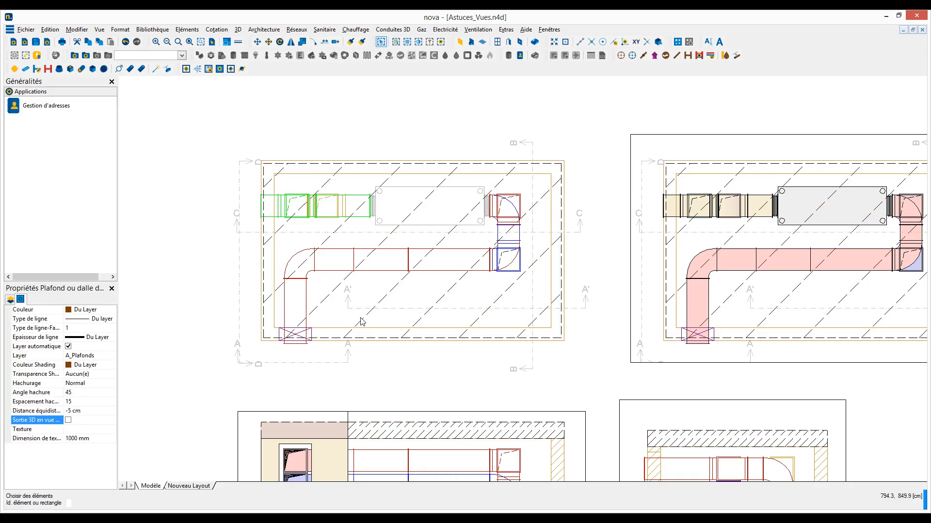
pyautogui.click(68, 420)
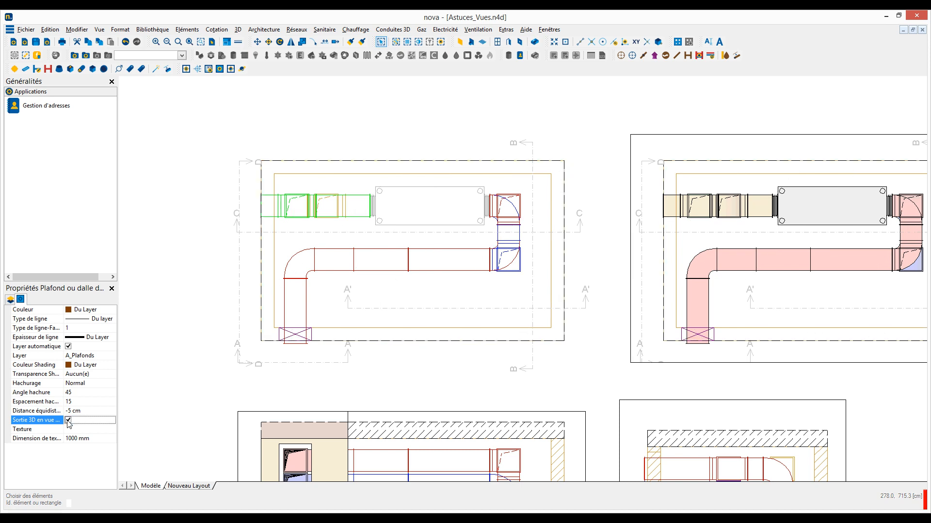
pyautogui.click(636, 382)
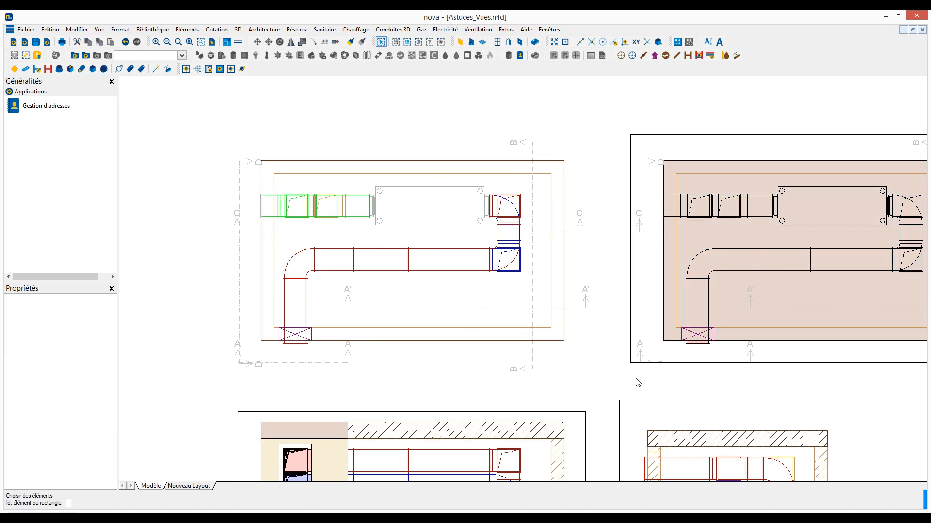
# - Enable transparent ceilings/slabs (Plafonds/dalles transparents) under Surfaces 3D in the drawing properties
pyautogui.moveTo(751, 381); pyautogui.dragTo(454, 376, button='middle')
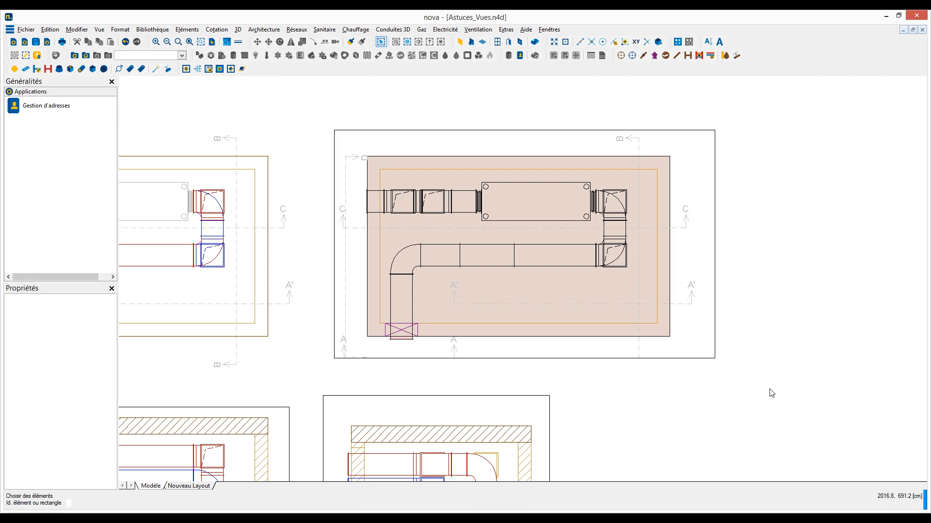
pyautogui.rightClick(763, 319)
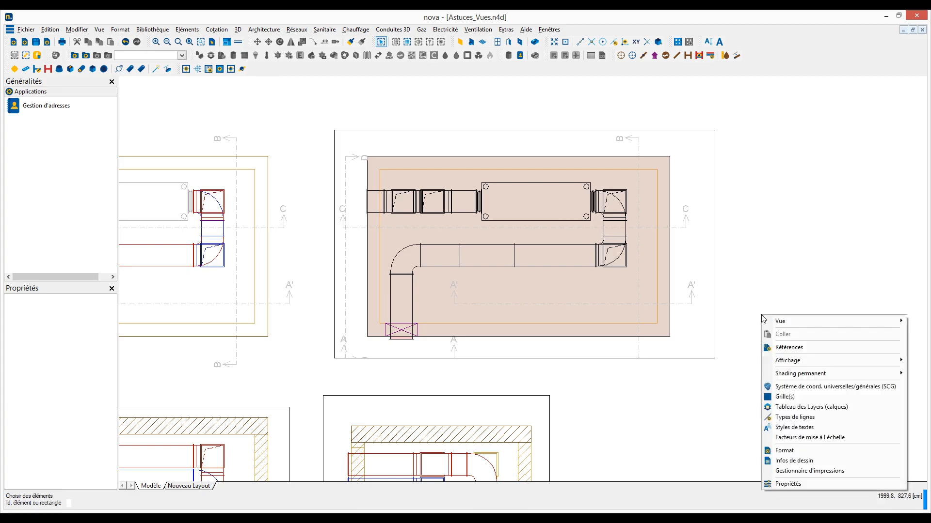
pyautogui.click(782, 484)
pyautogui.moveTo(559, 249); pyautogui.dragTo(559, 321)
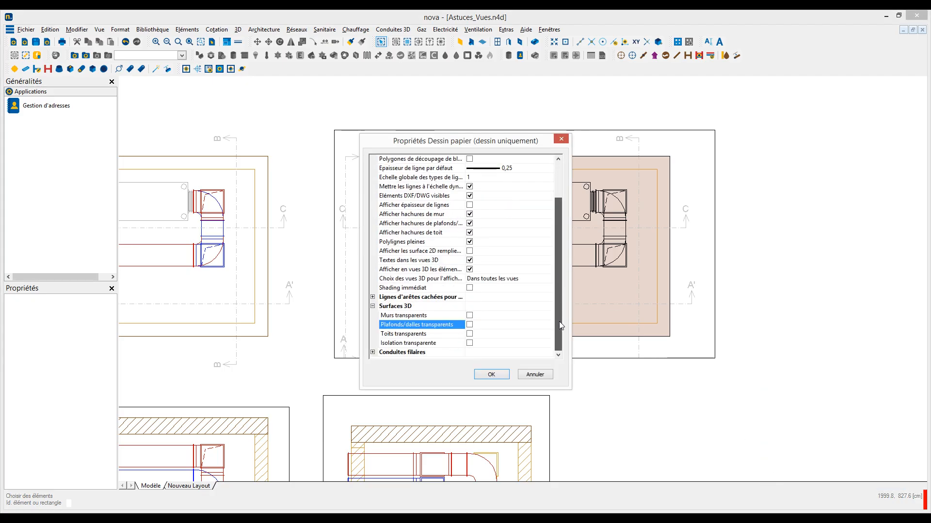
pyautogui.click(470, 326)
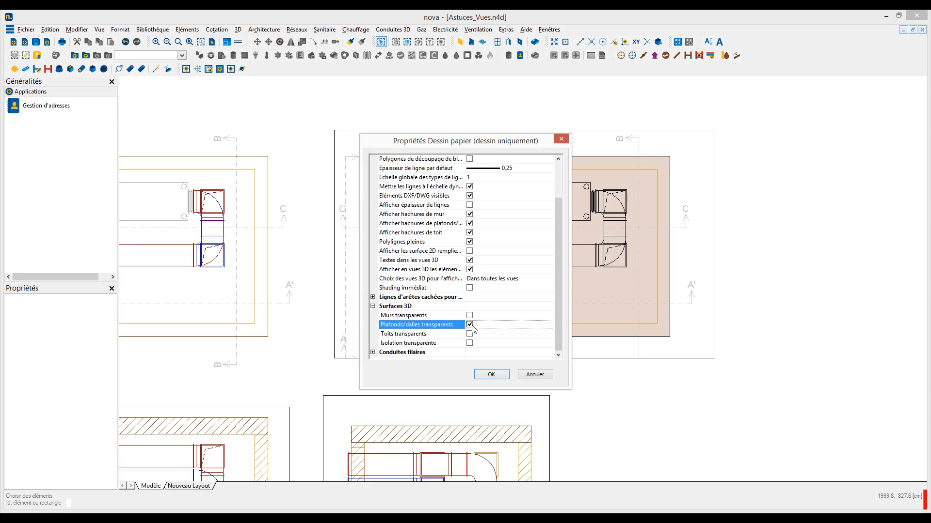
pyautogui.click(491, 375)
pyautogui.click(485, 313)
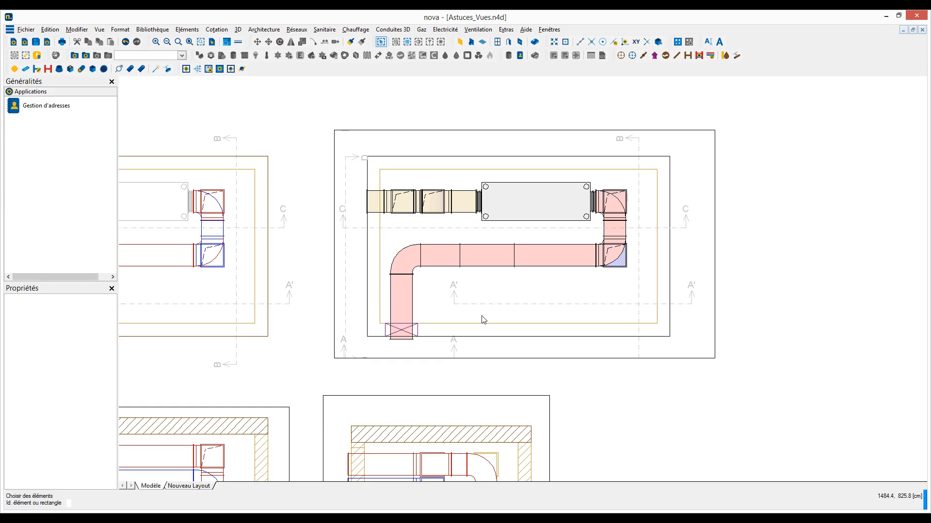
# - Define the grid's zero point at the upper-right corner of the hatched ceiling slab in section Coupe A' - A'
pyautogui.scroll(-4, 483, 320)
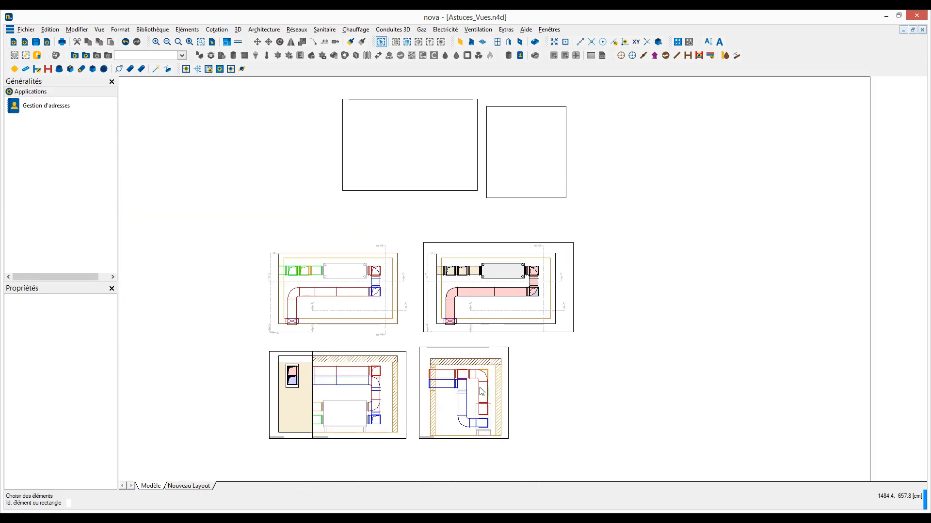
pyautogui.moveTo(479, 391); pyautogui.dragTo(545, 338, button='middle')
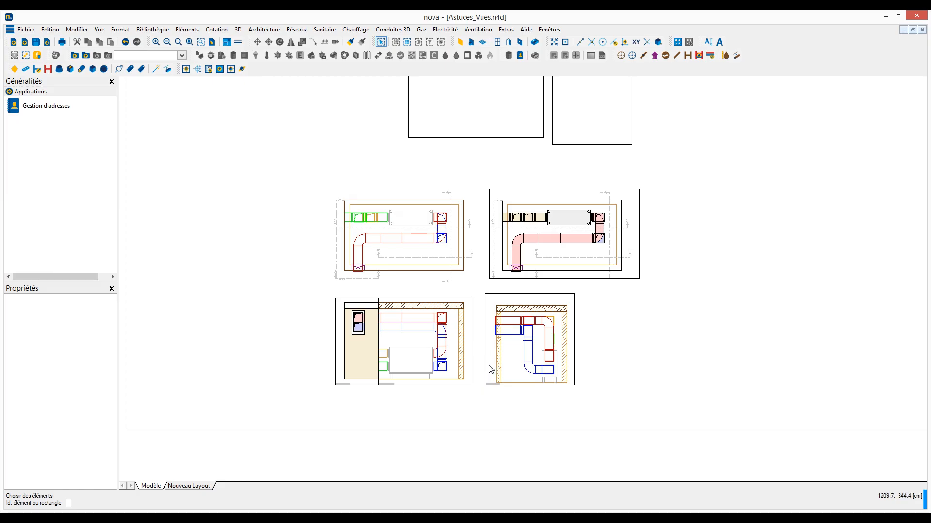
pyautogui.scroll(3, 491, 369)
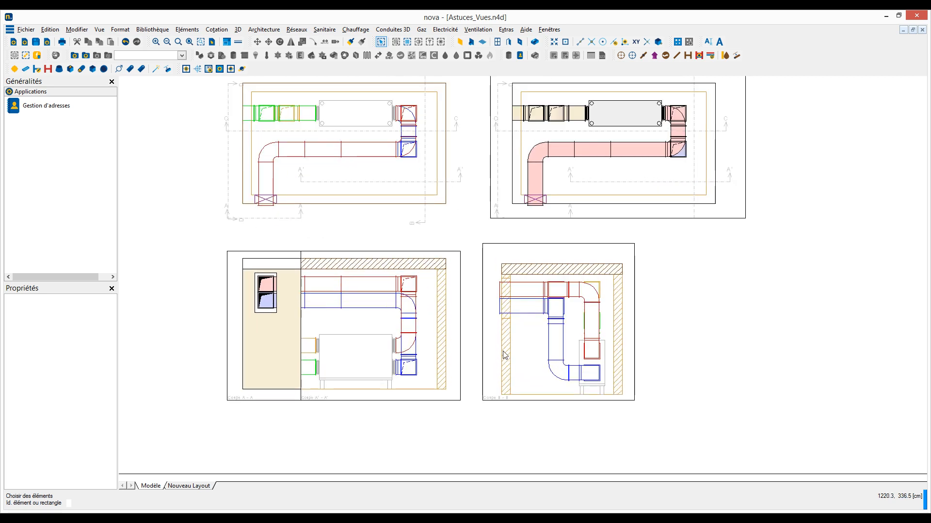
pyautogui.moveTo(507, 335); pyautogui.dragTo(515, 344, button='middle')
pyautogui.scroll(1, 503, 353)
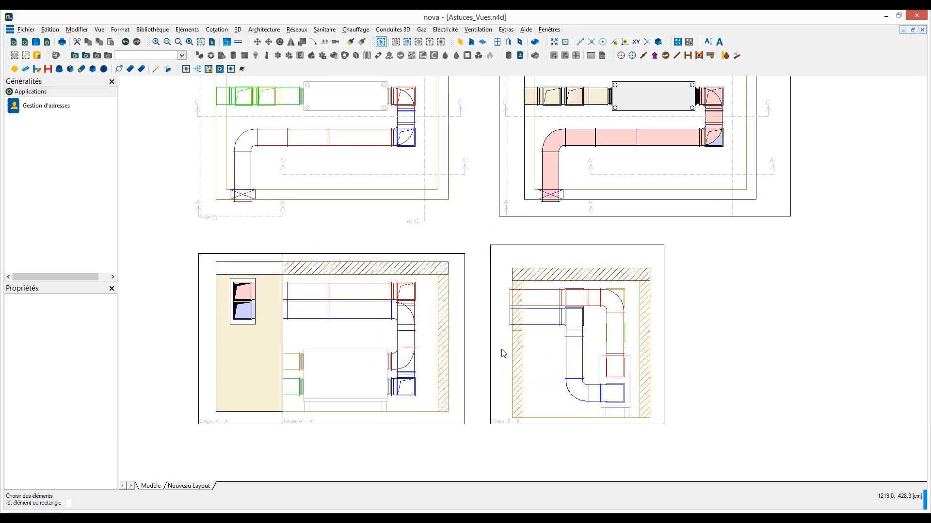
pyautogui.rightClick(728, 275)
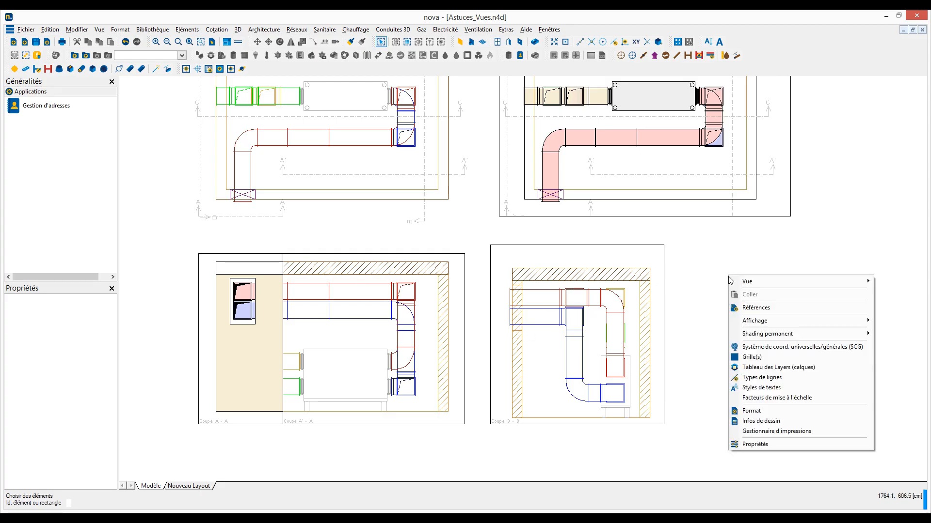
pyautogui.click(744, 358)
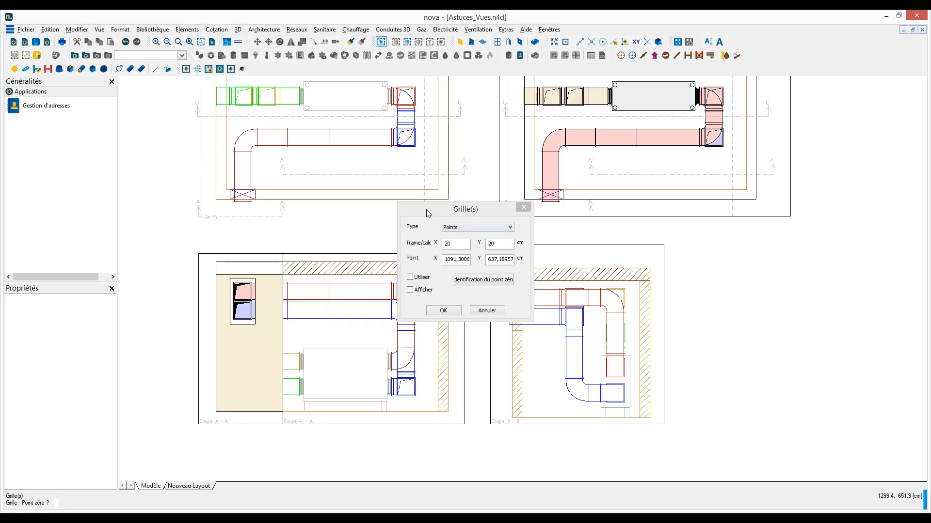
pyautogui.moveTo(427, 211); pyautogui.dragTo(539, 241)
pyautogui.moveTo(605, 247); pyautogui.dragTo(672, 248)
pyautogui.moveTo(700, 281); pyautogui.dragTo(675, 281)
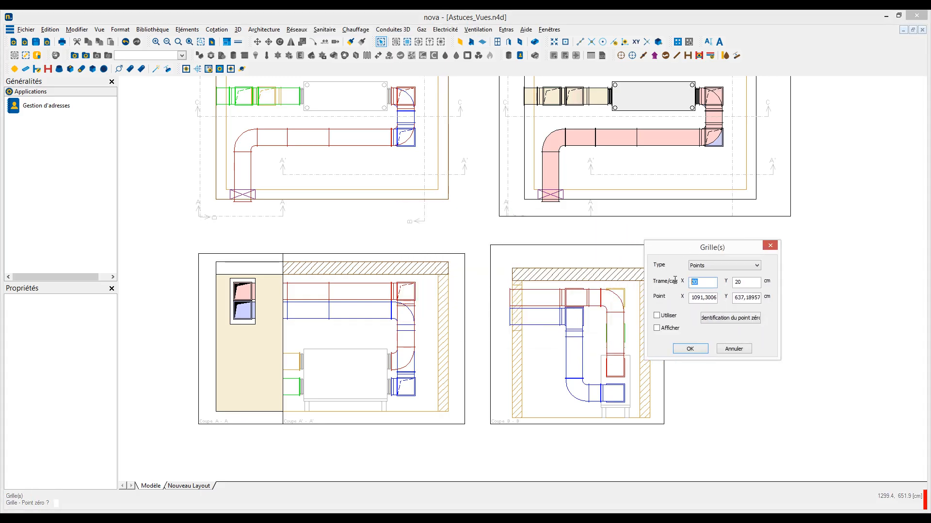
pyautogui.click(722, 319)
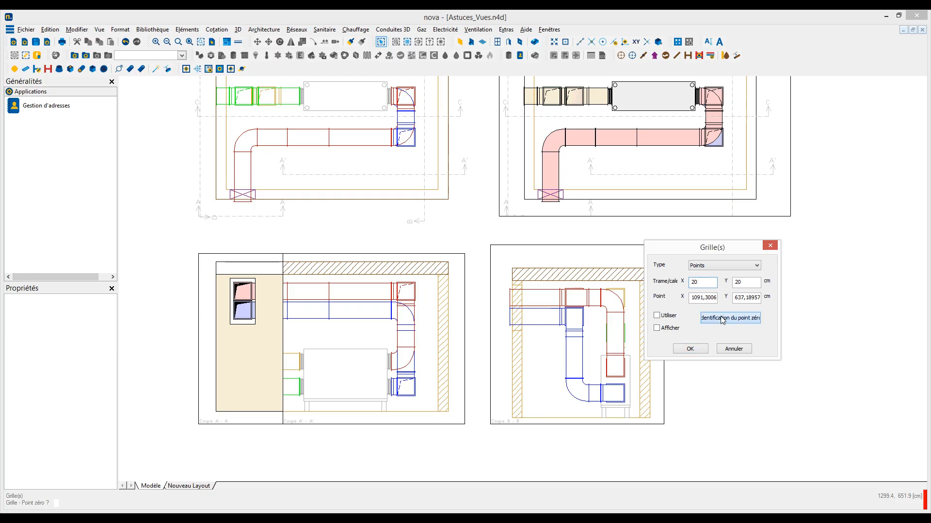
pyautogui.scroll(4, 449, 266)
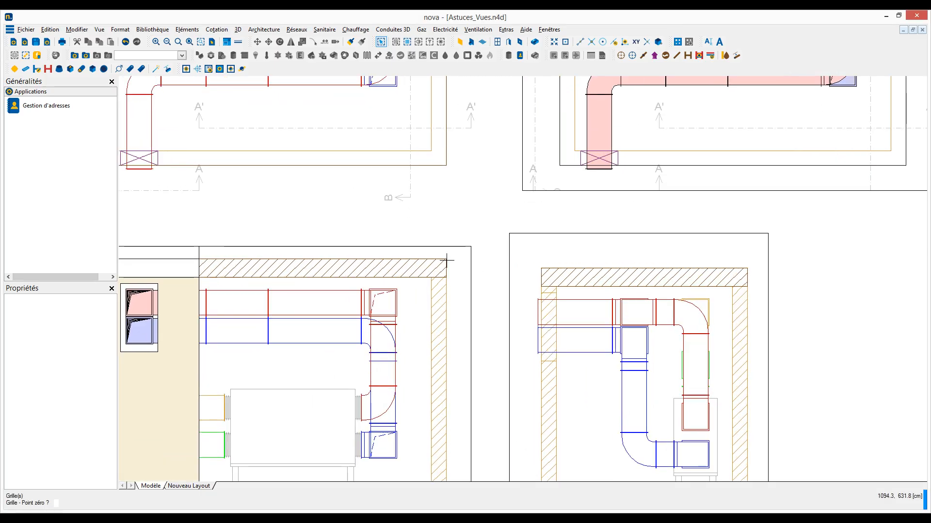
pyautogui.scroll(2, 446, 260)
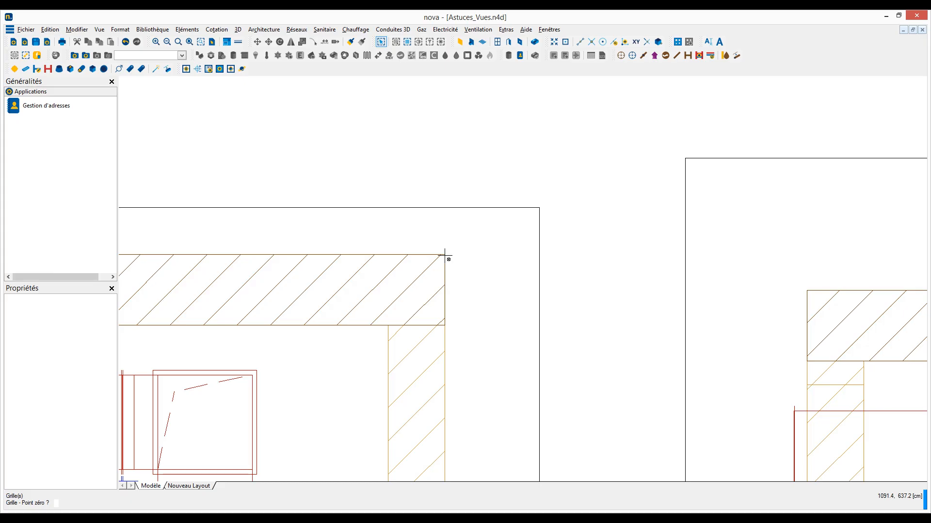
pyautogui.click(445, 254)
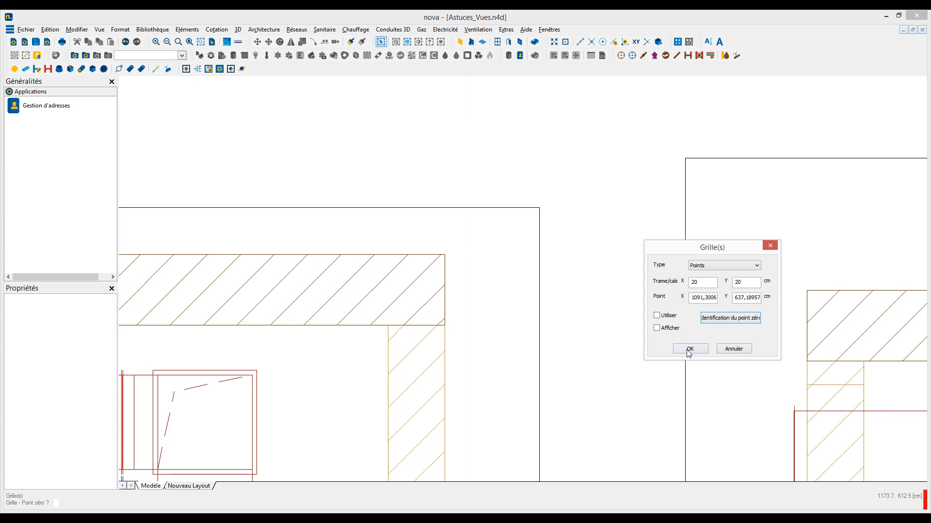
# - Turn on both Afficher and Utiliser for the point grid and apply the grid settings
pyautogui.click(657, 328)
pyautogui.click(657, 316)
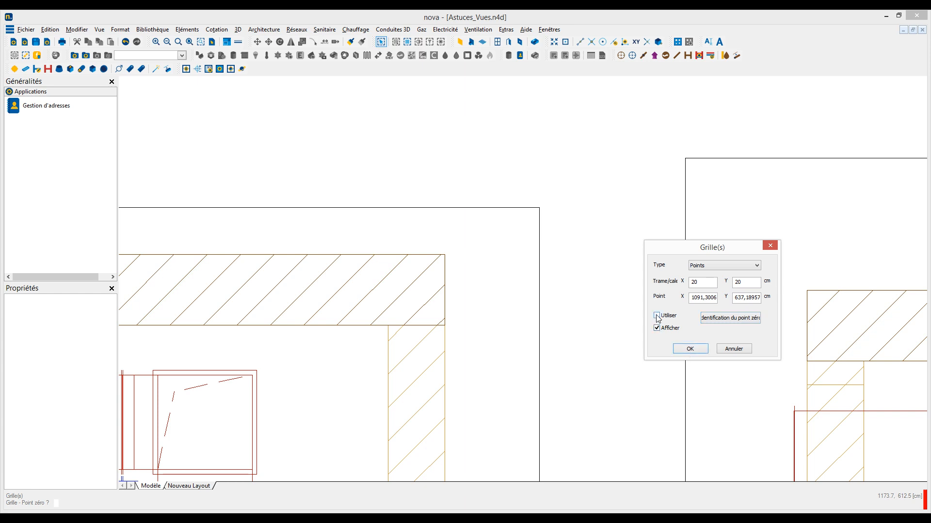
pyautogui.click(692, 350)
# - Resize the Coupe B - B frame by snapping its upper-left corner level with Coupe A' - A' and its lower-left corner one grid row lower
pyautogui.scroll(-3, 577, 291)
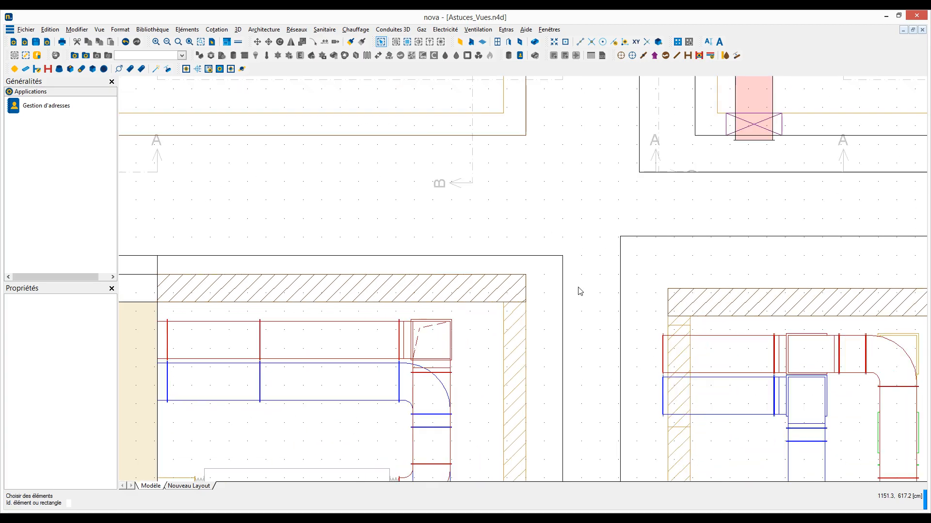
pyautogui.moveTo(640, 308); pyautogui.dragTo(555, 231, button='middle')
pyautogui.scroll(-2, 573, 246)
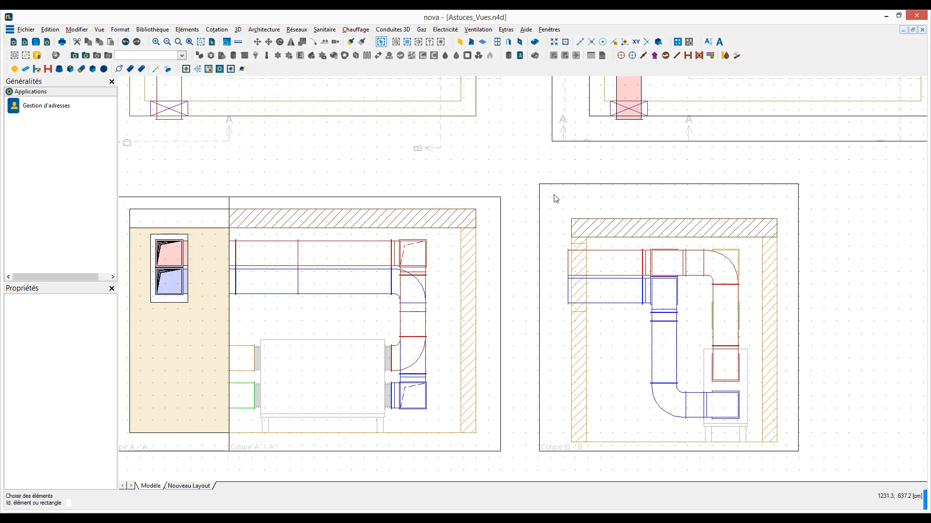
pyautogui.doubleClick(541, 185)
pyautogui.click(539, 183)
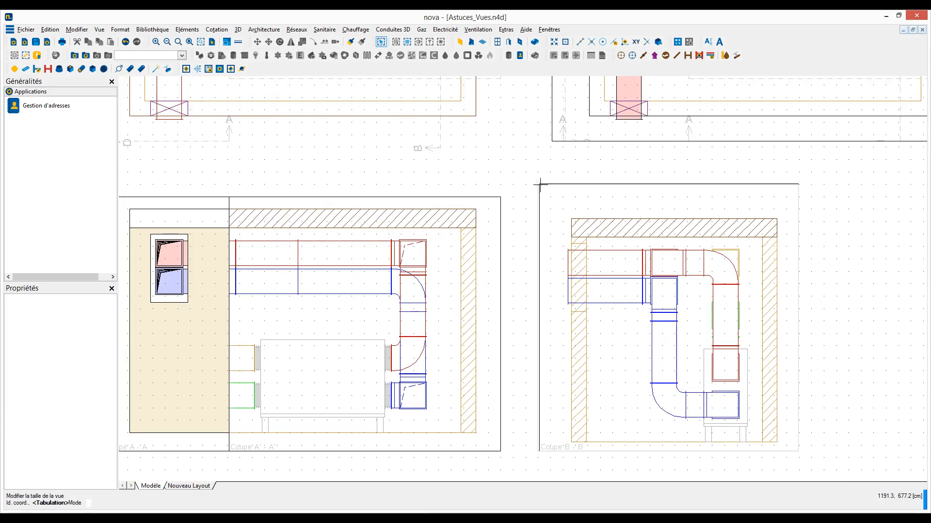
pyautogui.click(551, 196)
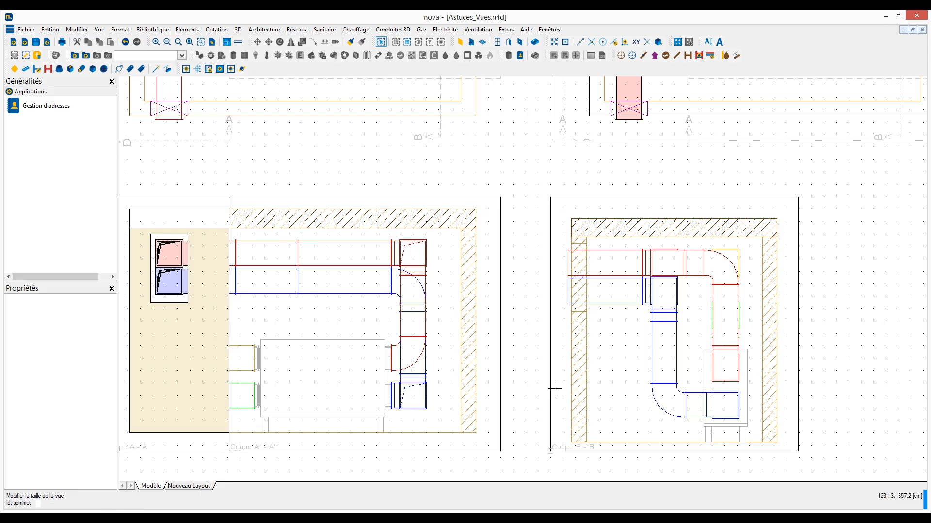
pyautogui.click(551, 454)
pyautogui.click(548, 457)
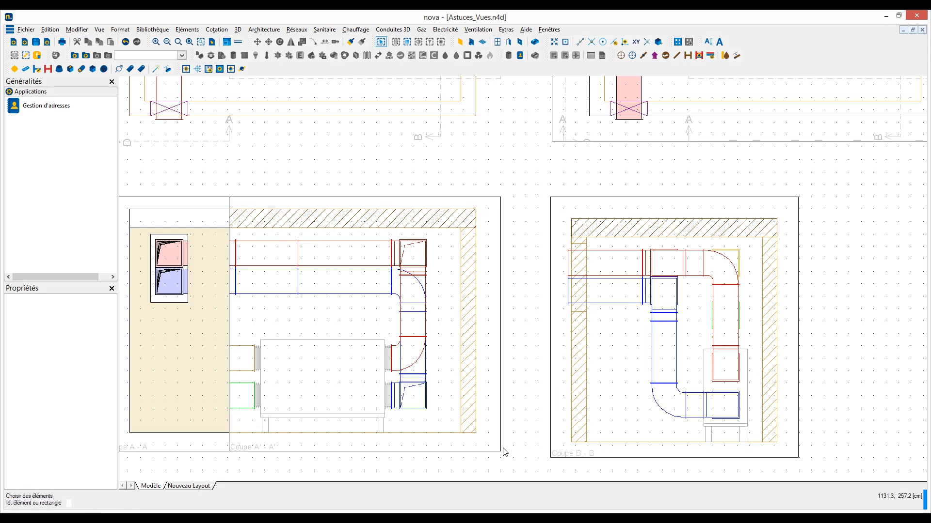
# - Extend the lower edges of the Coupe A' - A' and Coupe A - A frames down to the grid row of Coupe B - B's lower edge
pyautogui.click(501, 451)
pyautogui.click(501, 458)
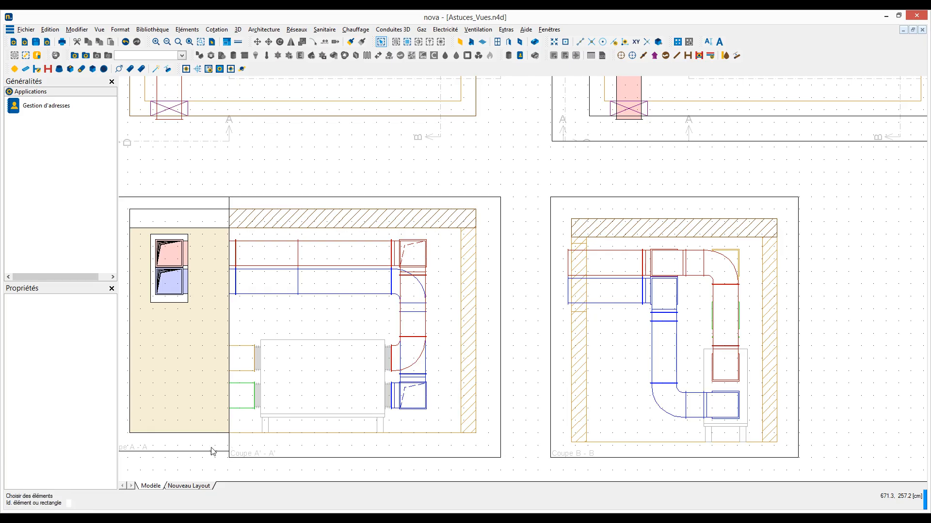
pyautogui.click(228, 452)
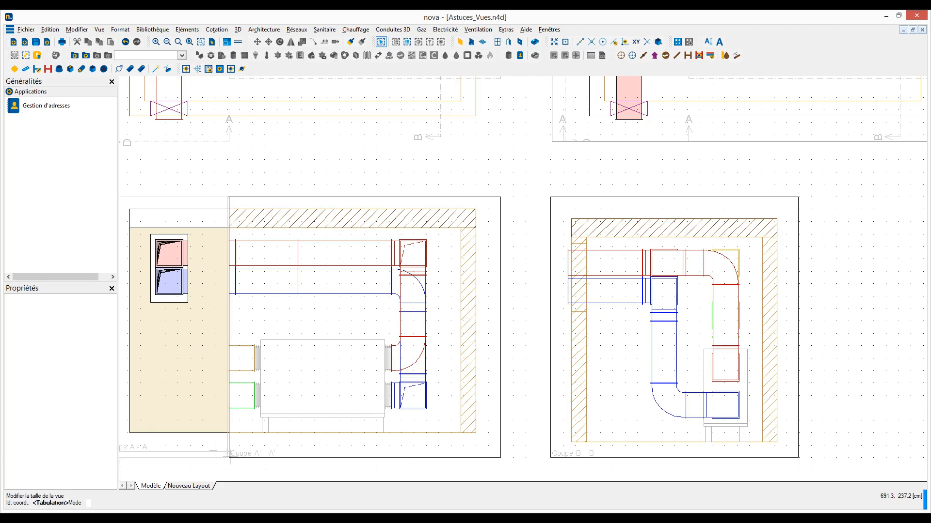
pyautogui.click(229, 457)
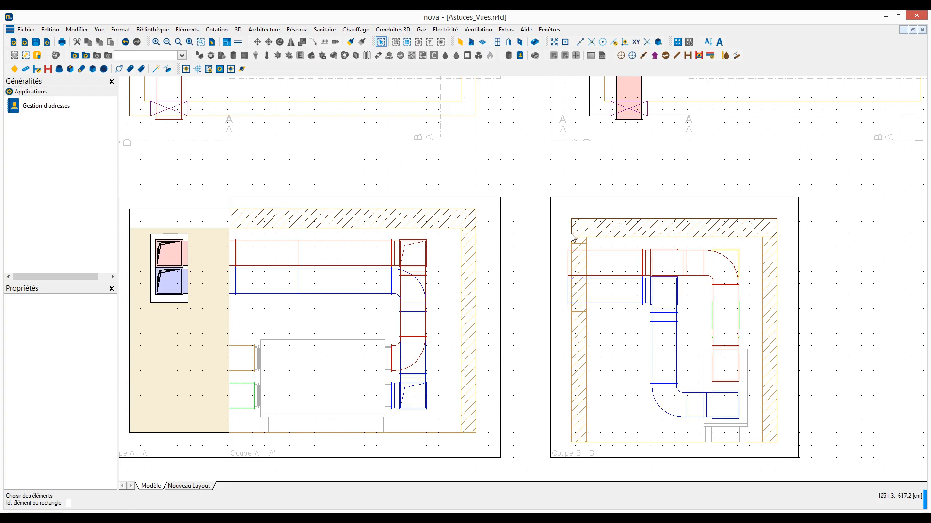
# - Move the content of Coupe B - B so the ceiling's upper-left corner snaps to the grid point level with the ceiling in Coupe A' - A'
pyautogui.scroll(2, 555, 212)
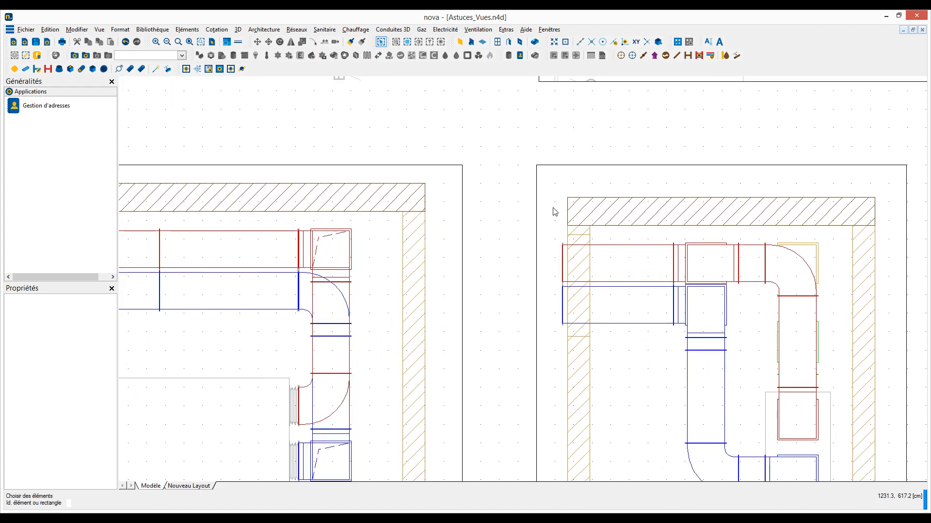
pyautogui.moveTo(552, 206); pyautogui.dragTo(544, 161, button='middle')
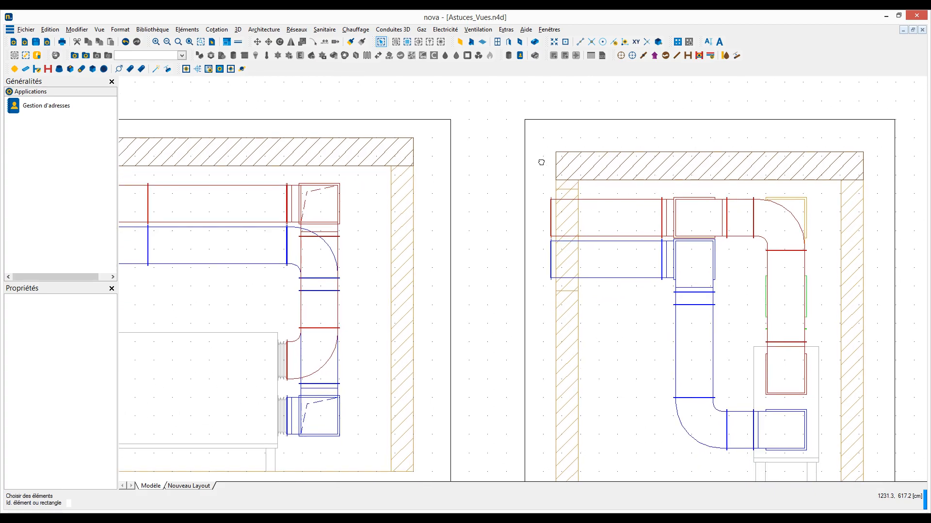
pyautogui.rightClick(561, 126)
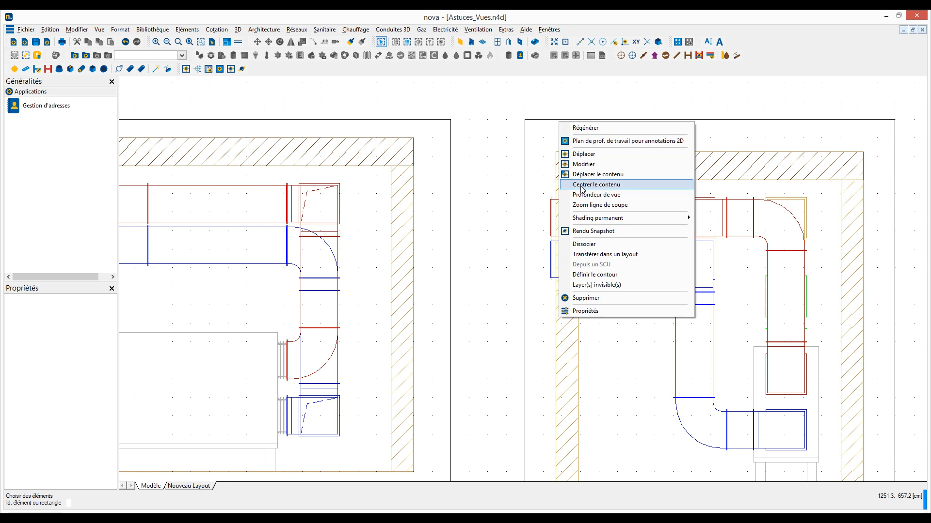
pyautogui.click(582, 186)
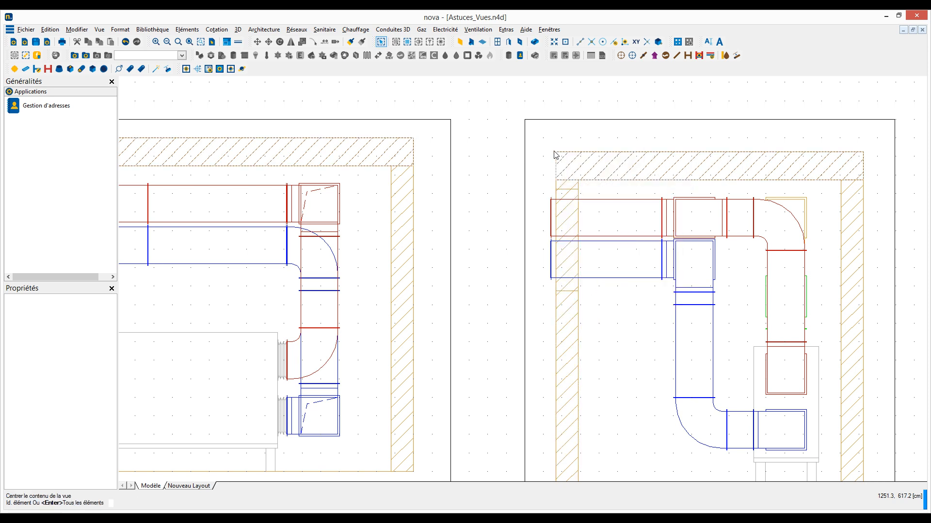
pyautogui.rightClick(552, 125)
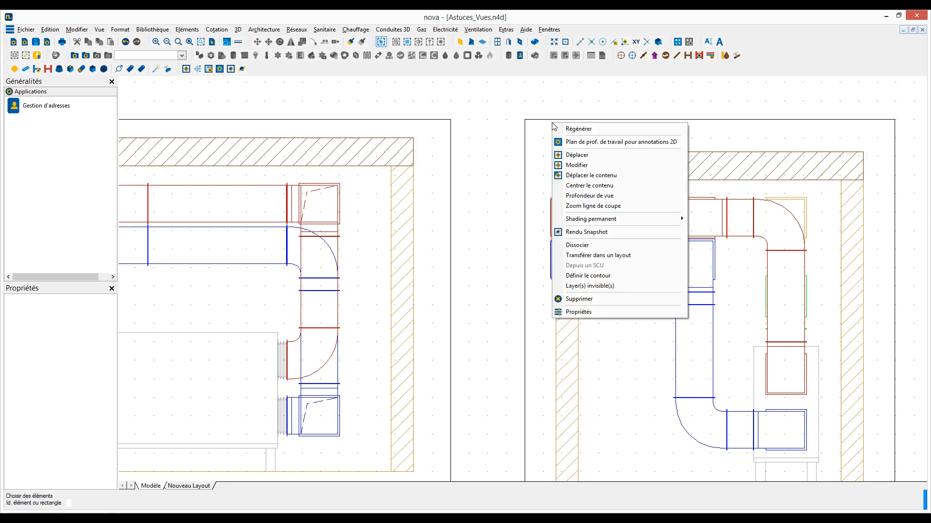
pyautogui.click(570, 177)
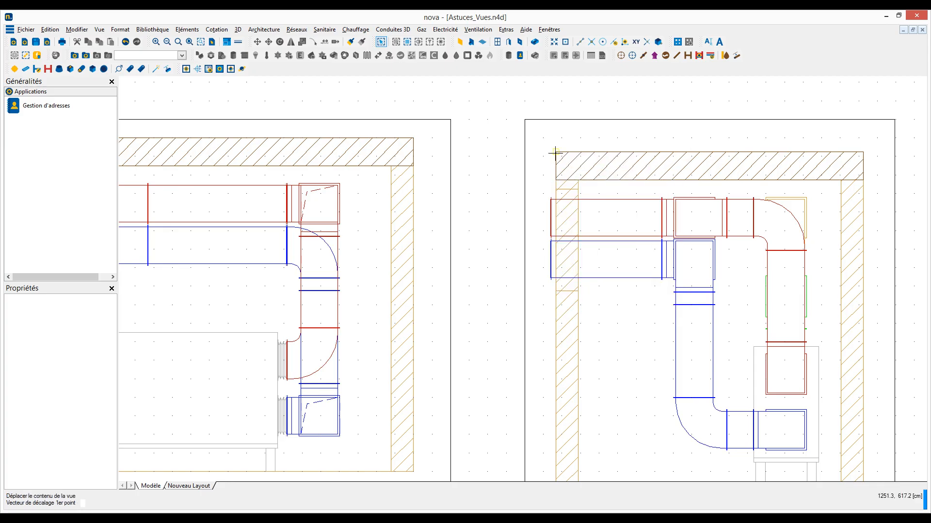
pyautogui.click(555, 154)
pyautogui.click(543, 142)
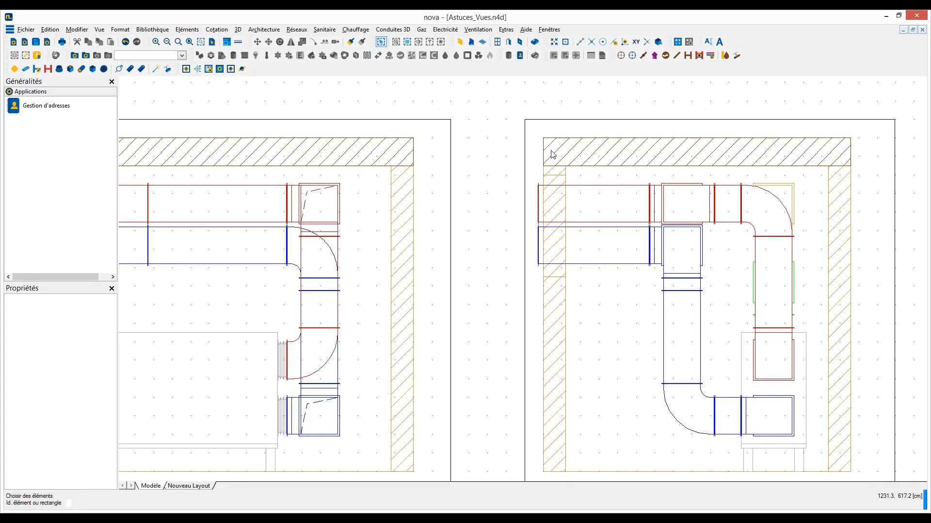
pyautogui.scroll(-2, 553, 154)
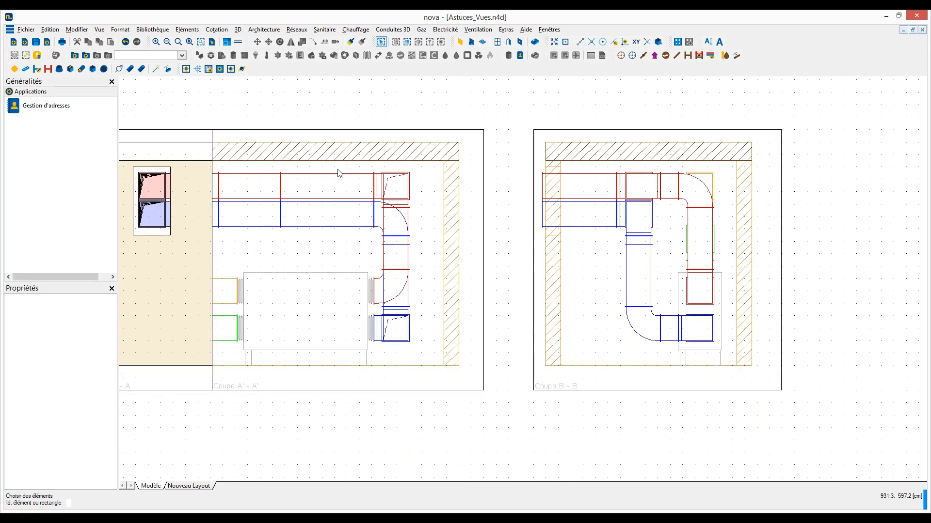
pyautogui.moveTo(331, 173); pyautogui.dragTo(500, 181, button='middle')
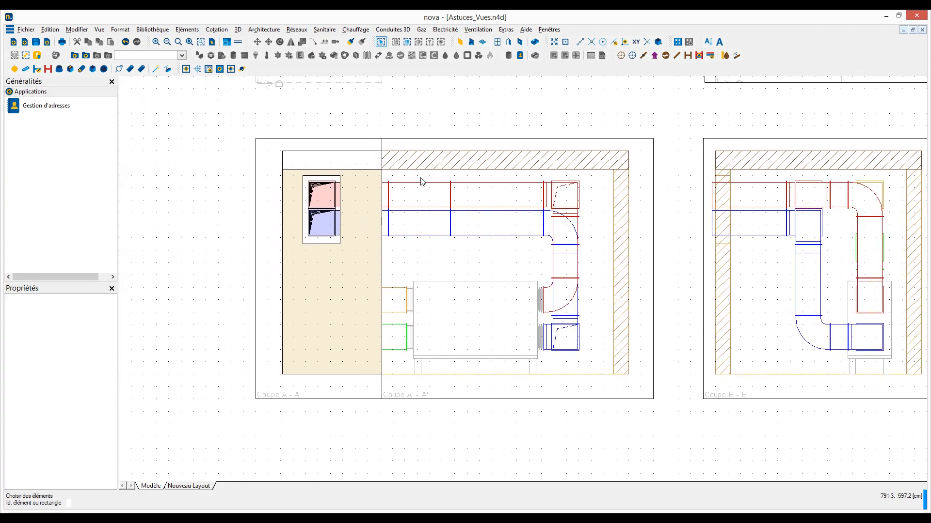
pyautogui.scroll(1, 419, 178)
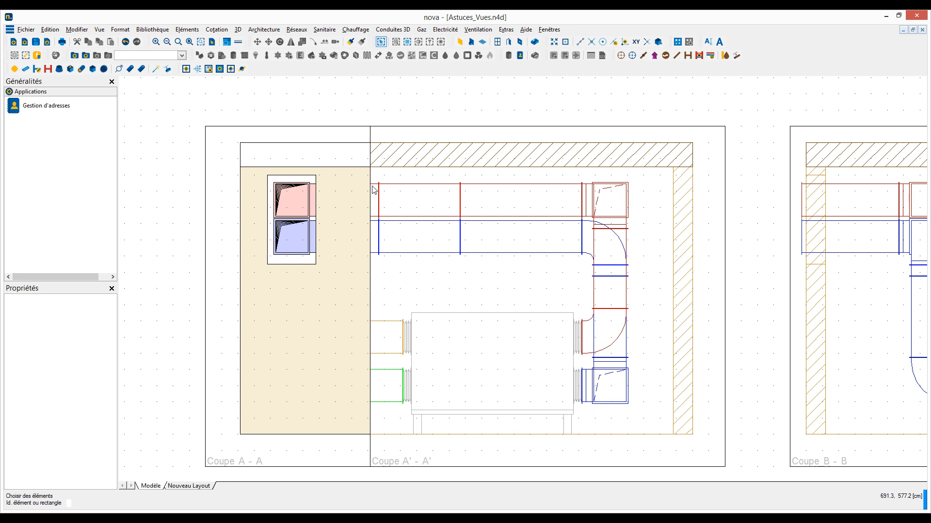
pyautogui.scroll(-3, 372, 189)
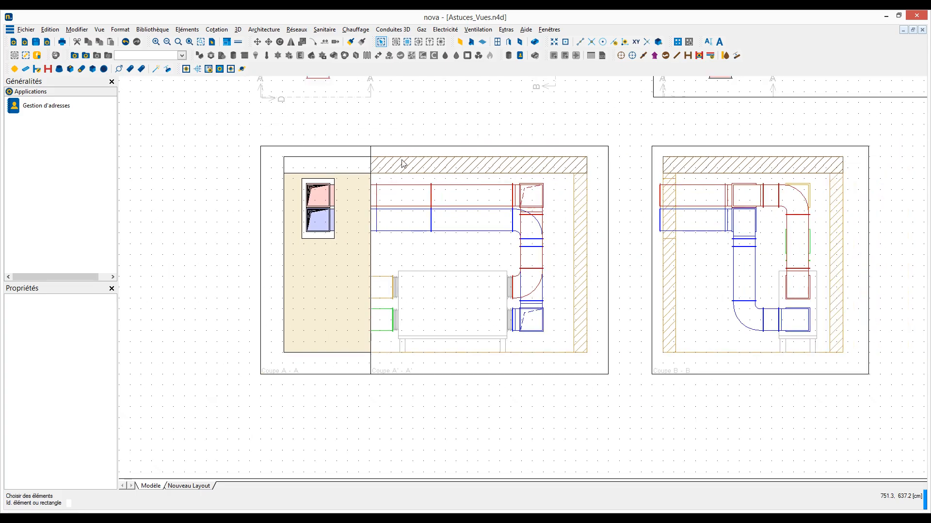
pyautogui.moveTo(395, 218); pyautogui.dragTo(394, 225, button='middle')
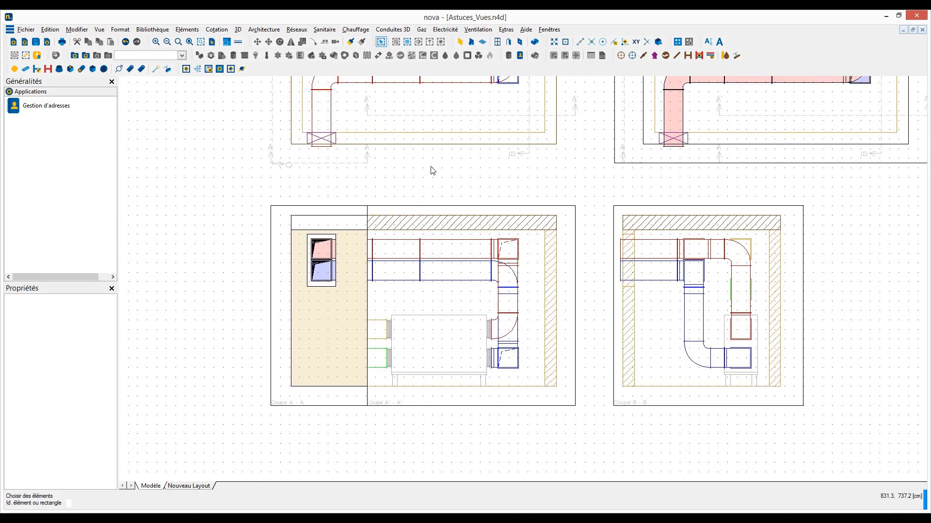
pyautogui.moveTo(430, 169); pyautogui.dragTo(427, 193, button='middle')
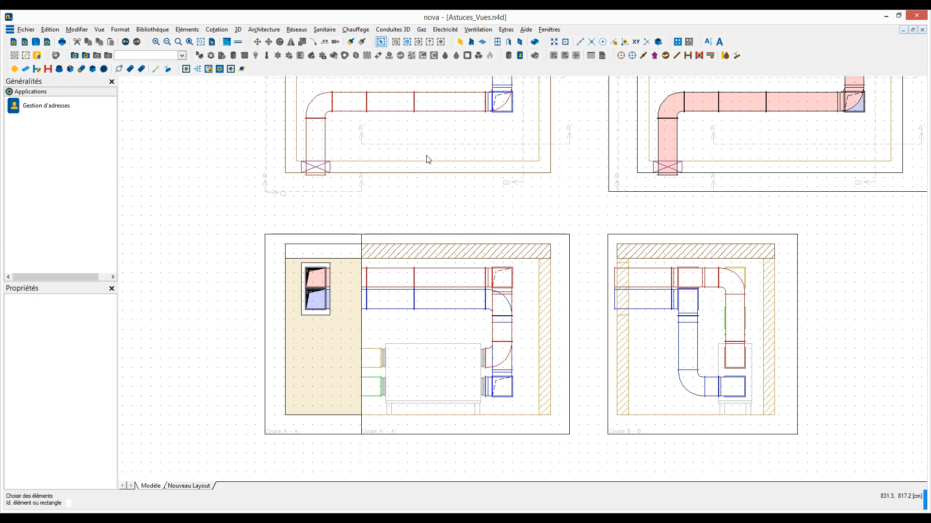
pyautogui.moveTo(426, 158); pyautogui.dragTo(425, 192, button='middle')
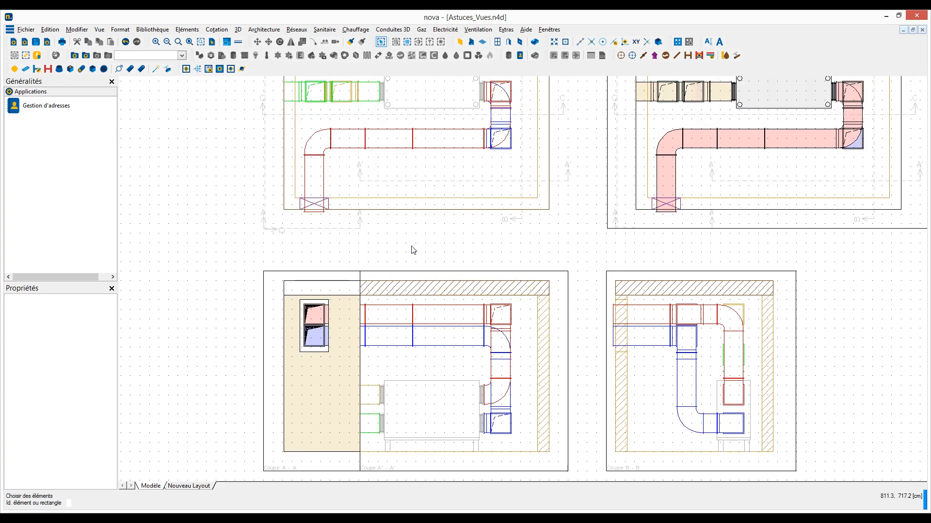
pyautogui.moveTo(411, 241); pyautogui.dragTo(409, 179, button='middle')
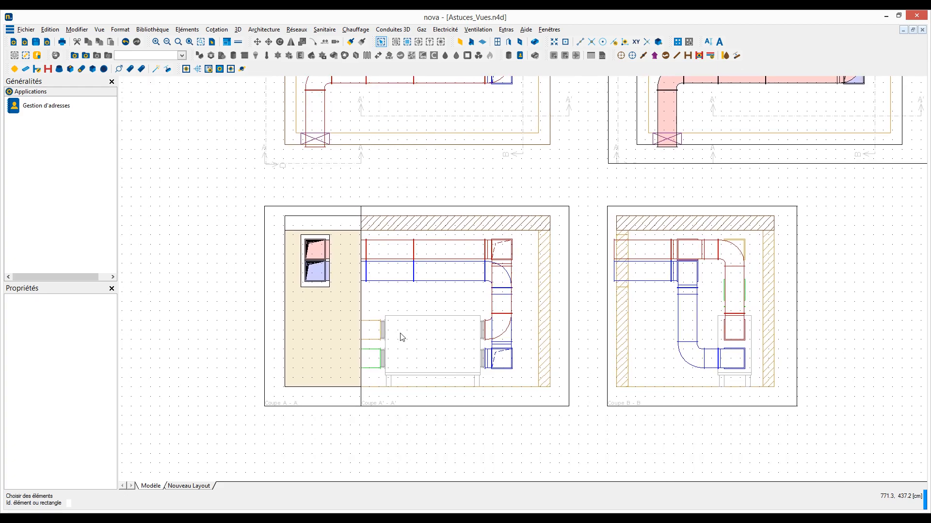
# - Inspect the section text properties of Coupe A' - A', including its left and right cut text fields
pyautogui.scroll(3, 373, 418)
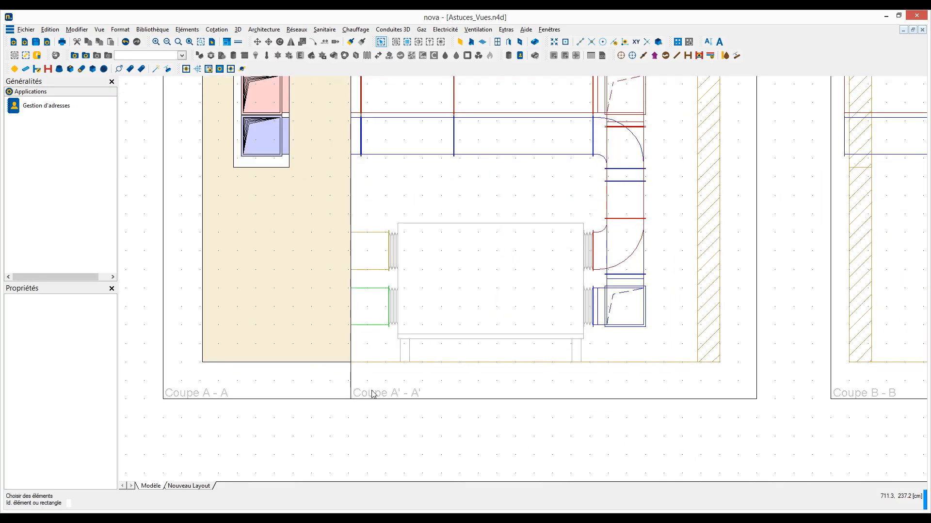
pyautogui.click(373, 394)
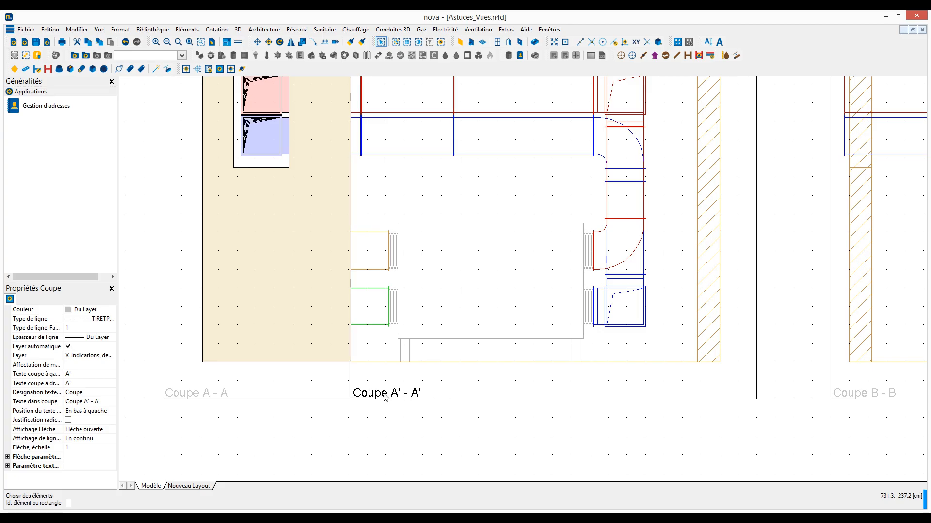
pyautogui.click(68, 376)
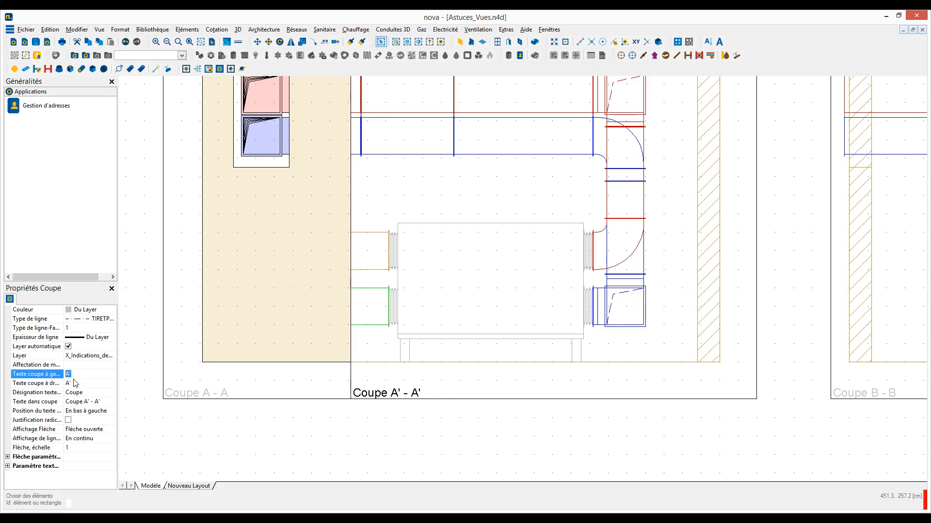
pyautogui.click(54, 386)
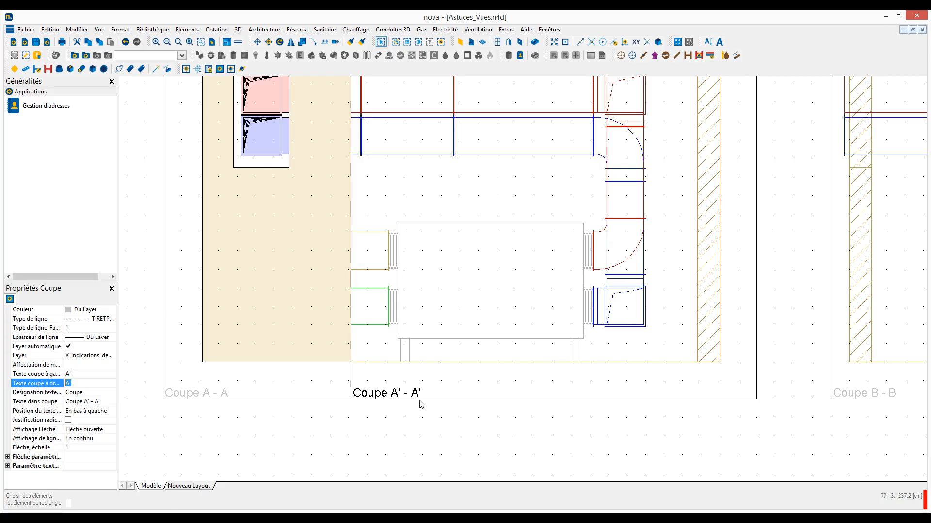
pyautogui.click(433, 412)
pyautogui.scroll(-3, 434, 412)
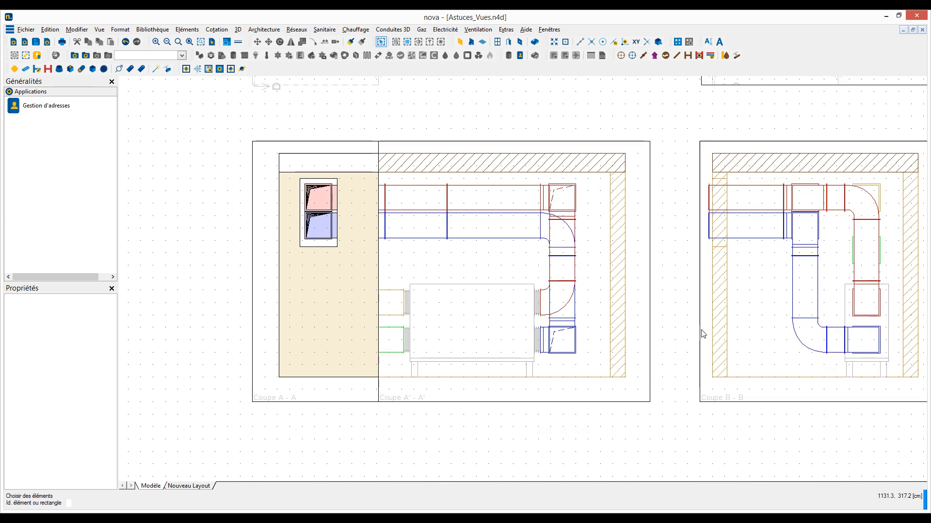
pyautogui.scroll(-3, 707, 329)
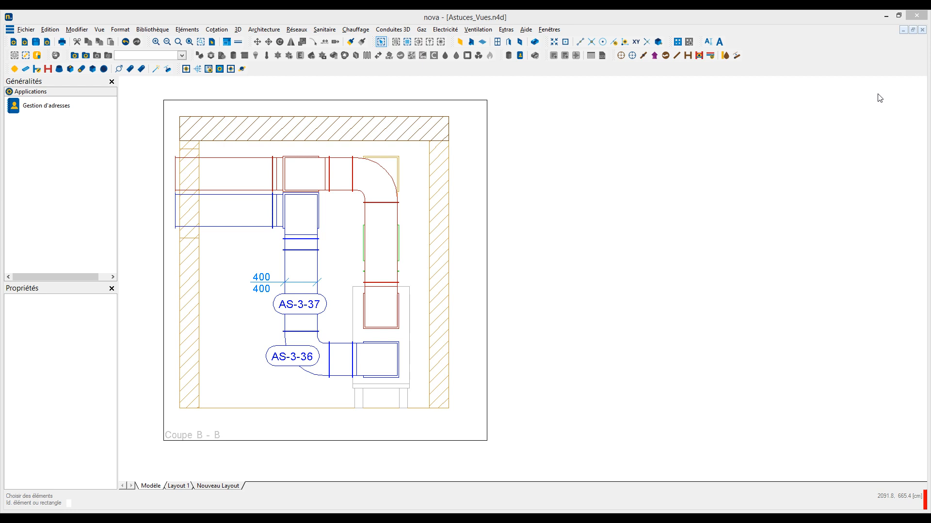
# - Transfer the Coupe B - B view to Layout 1 and open that layout
pyautogui.rightClick(488, 170)
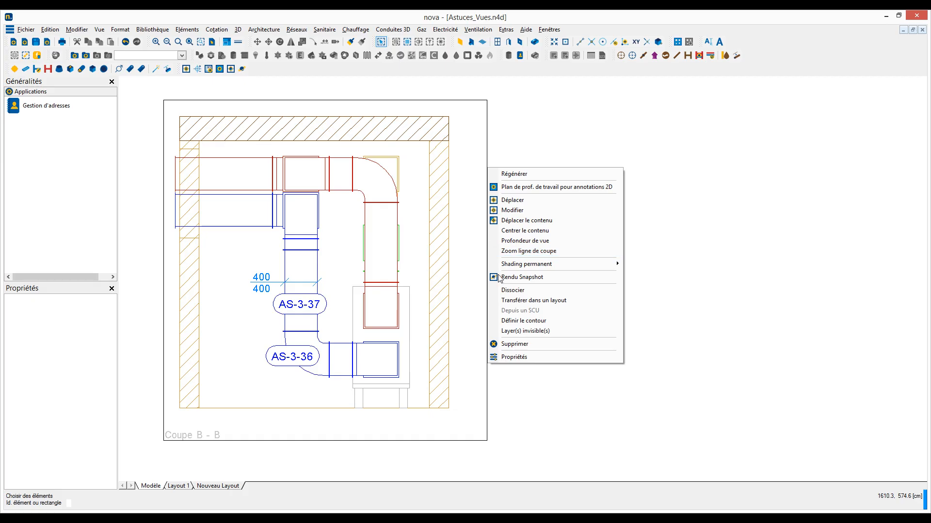
pyautogui.click(513, 301)
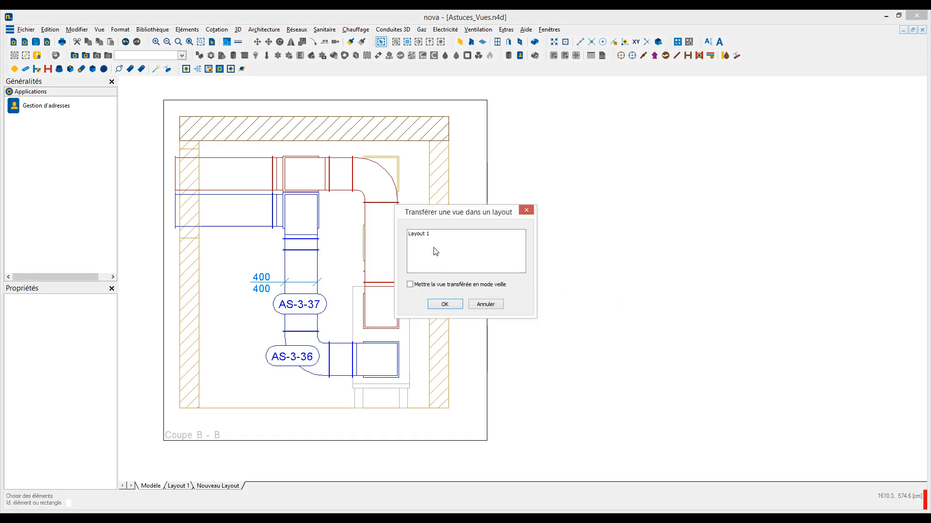
pyautogui.click(419, 234)
pyautogui.click(443, 304)
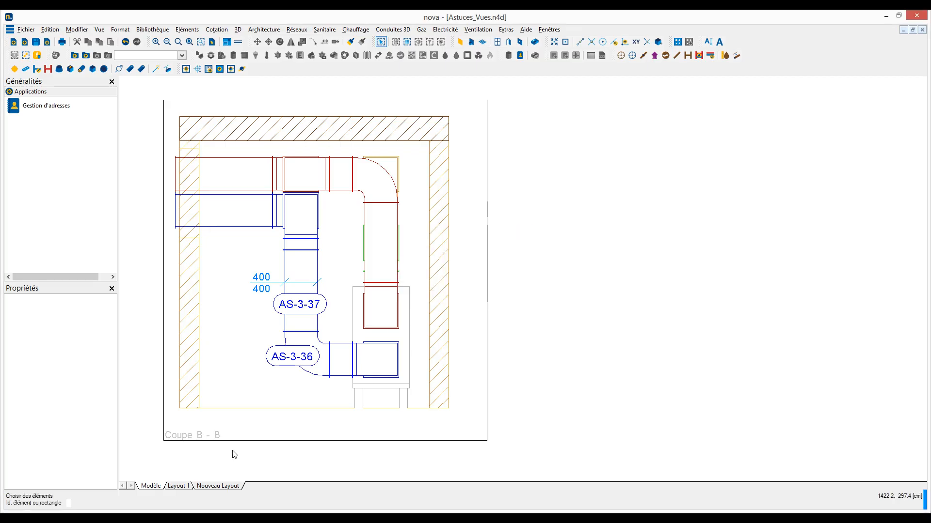
pyautogui.click(179, 486)
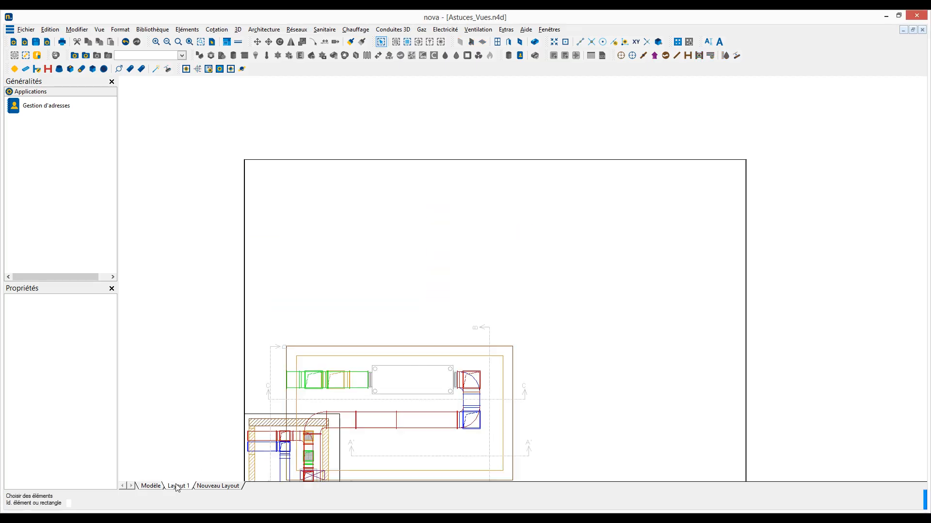
pyautogui.rightClick(251, 416)
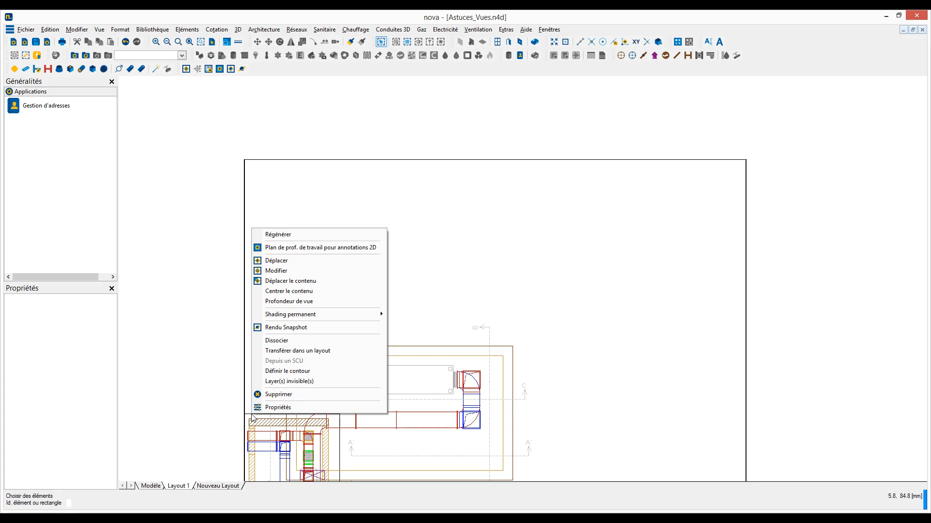
pyautogui.click(297, 281)
pyautogui.press('Escape')
# - Move the transferred section view to the upper-right area of the Layout 1 sheet
pyautogui.rightClick(258, 416)
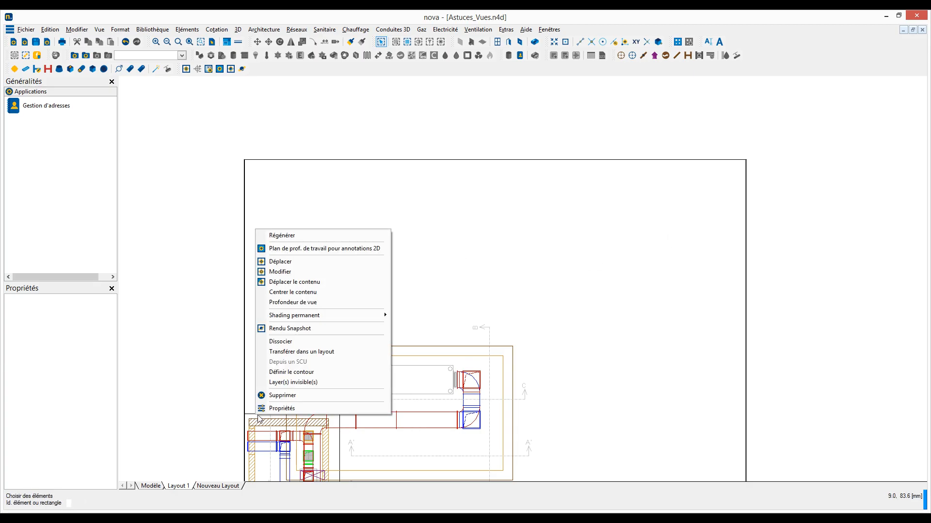
pyautogui.click(281, 261)
pyautogui.click(659, 232)
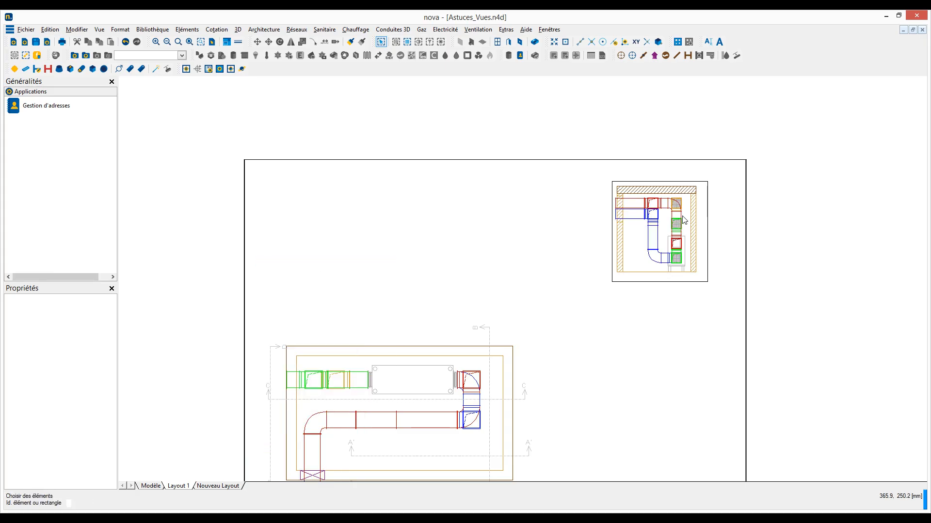
# - Place element labels on the vertical blue duct and the blue elbow below it in the section view
pyautogui.scroll(5, 681, 218)
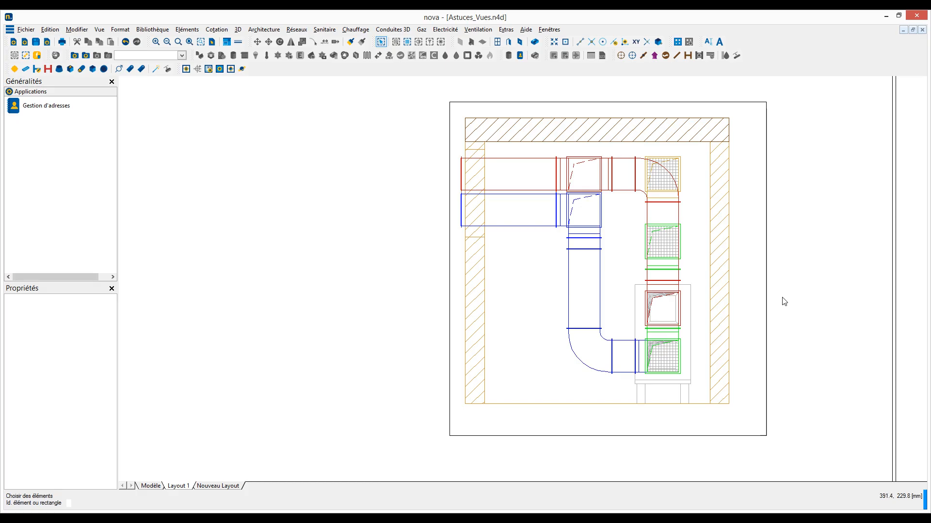
pyautogui.click(476, 29)
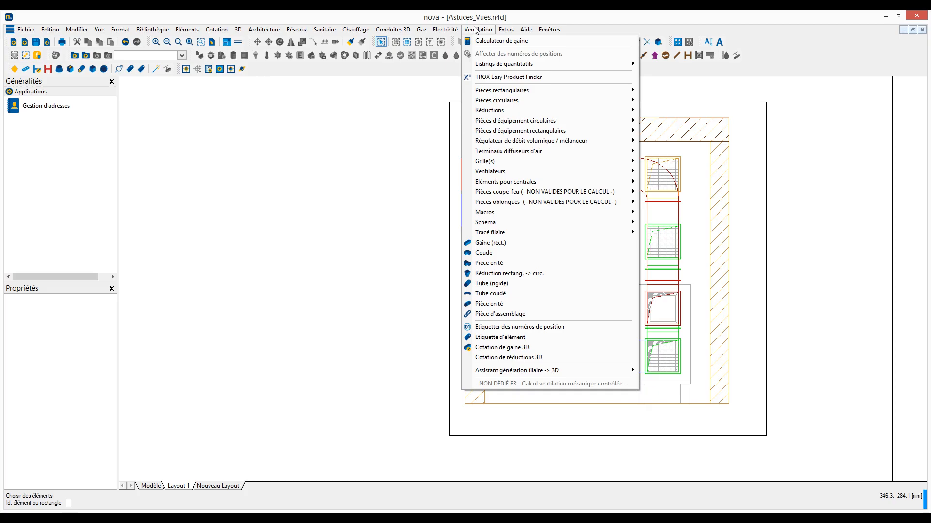
pyautogui.click(485, 336)
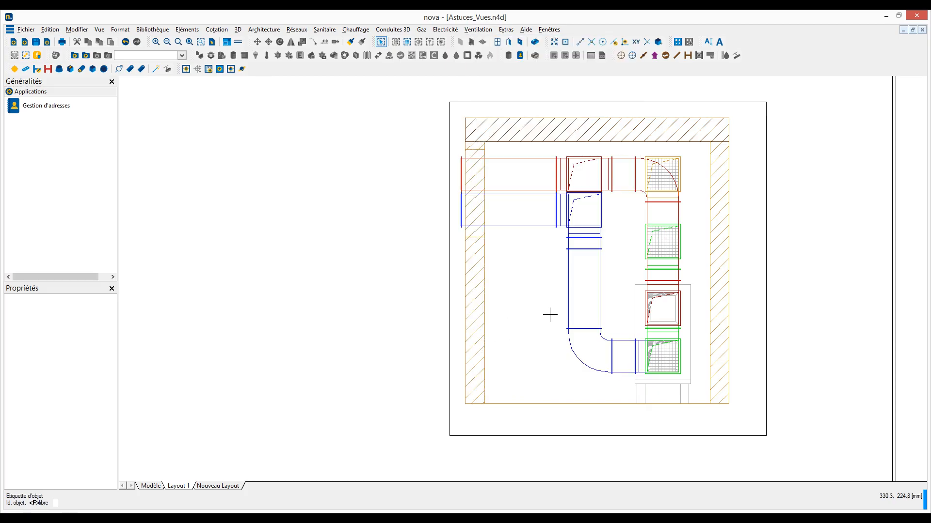
pyautogui.click(569, 301)
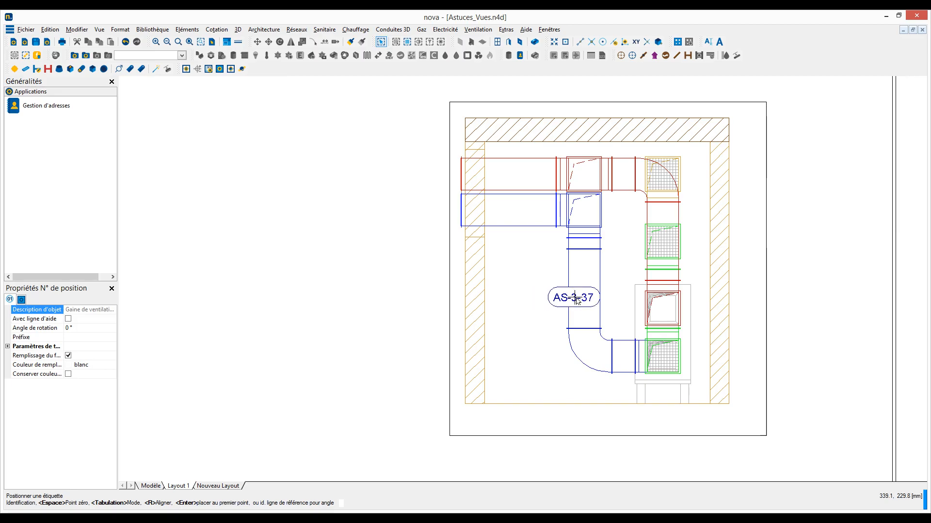
pyautogui.click(576, 300)
pyautogui.click(574, 348)
pyautogui.click(582, 355)
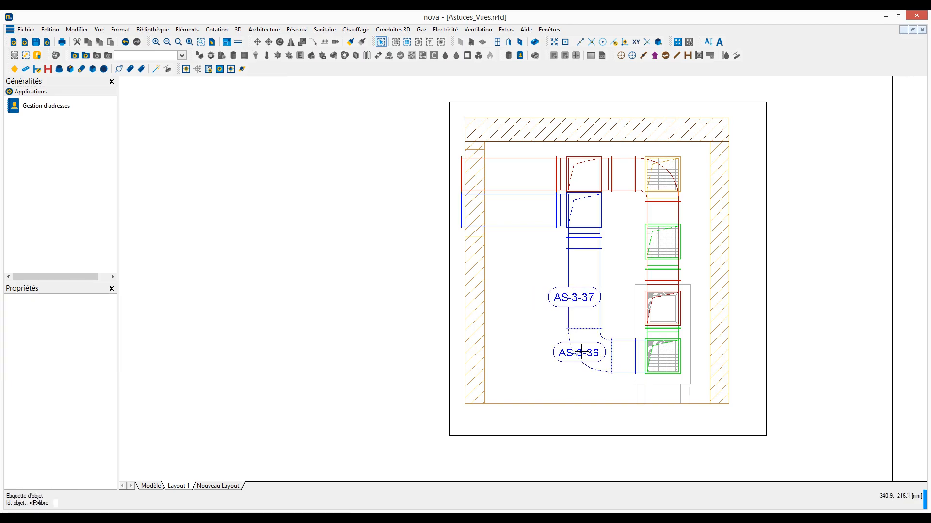
pyautogui.press('Escape')
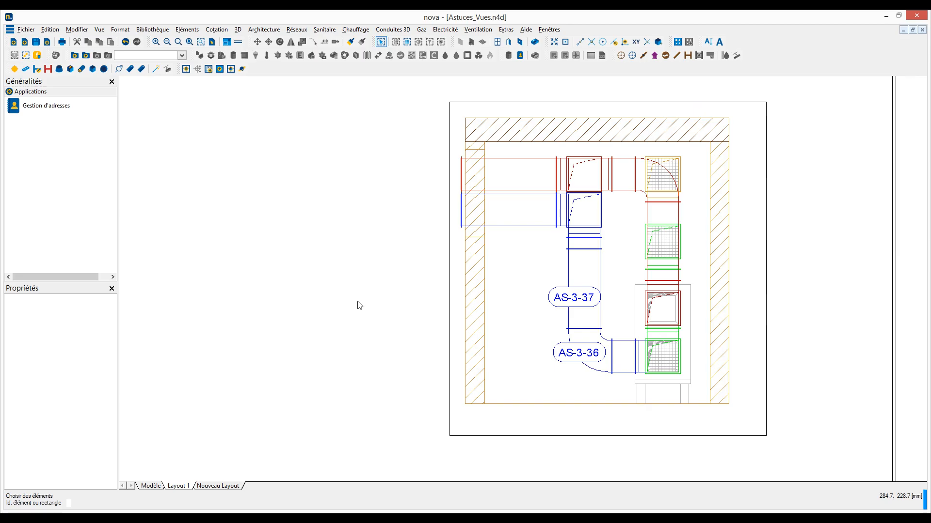
# - Make a copy of the Layout 1 sheet
pyautogui.scroll(-5, 360, 305)
pyautogui.moveTo(521, 266); pyautogui.dragTo(588, 230, button='middle')
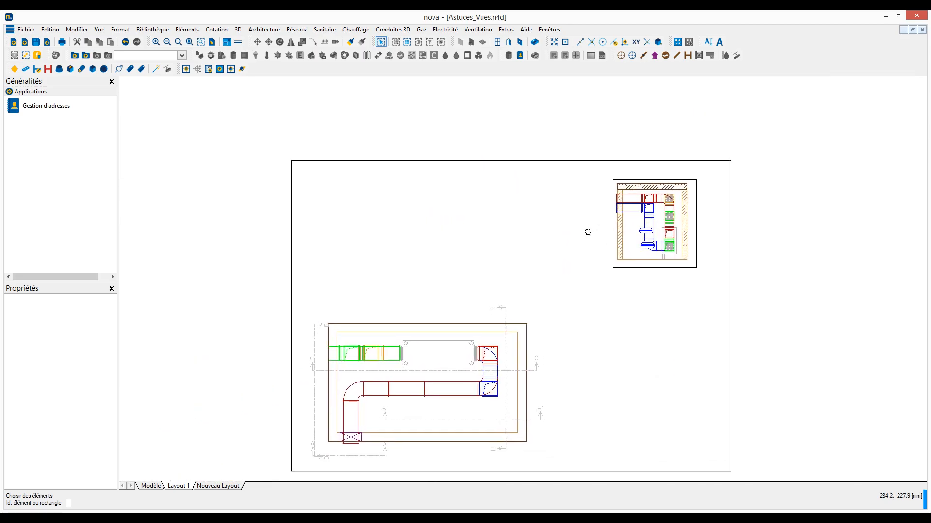
pyautogui.rightClick(235, 253)
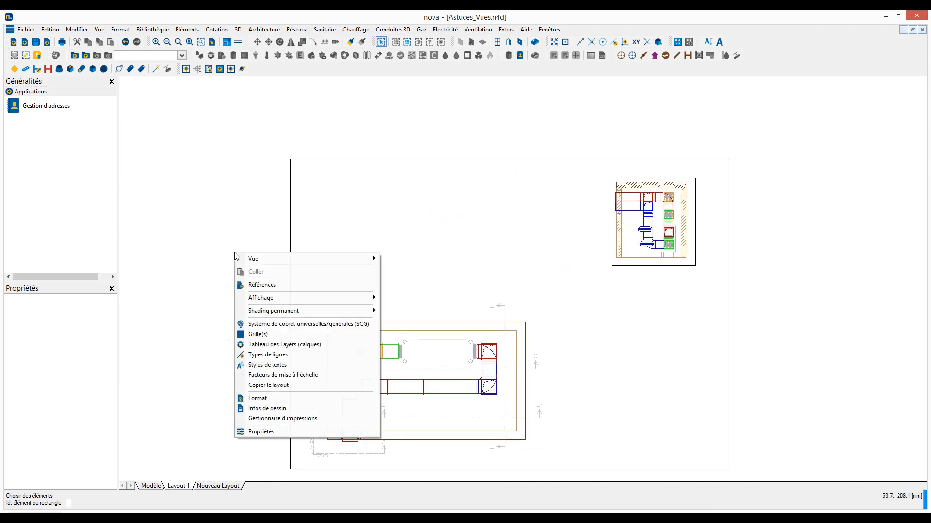
pyautogui.click(259, 386)
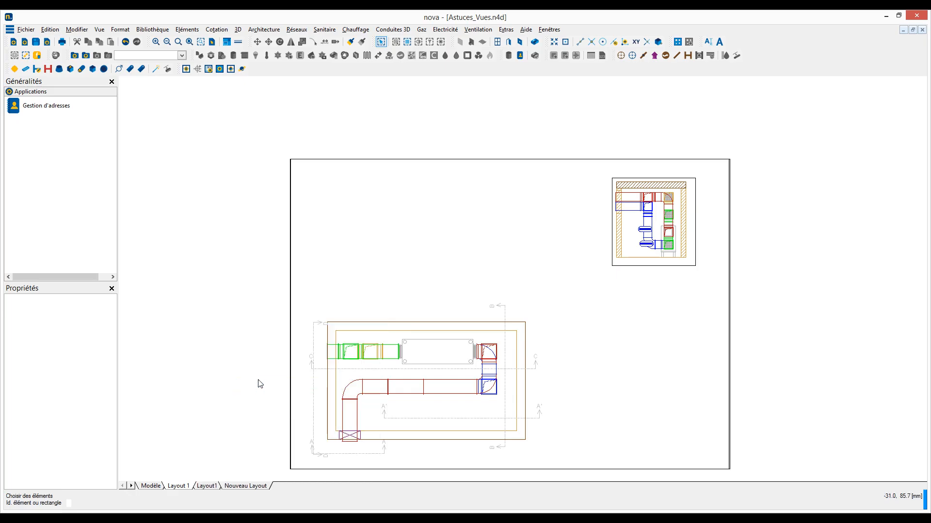
# - Rename the copied layout as Layout2
pyautogui.rightClick(206, 484)
pyautogui.click(228, 493)
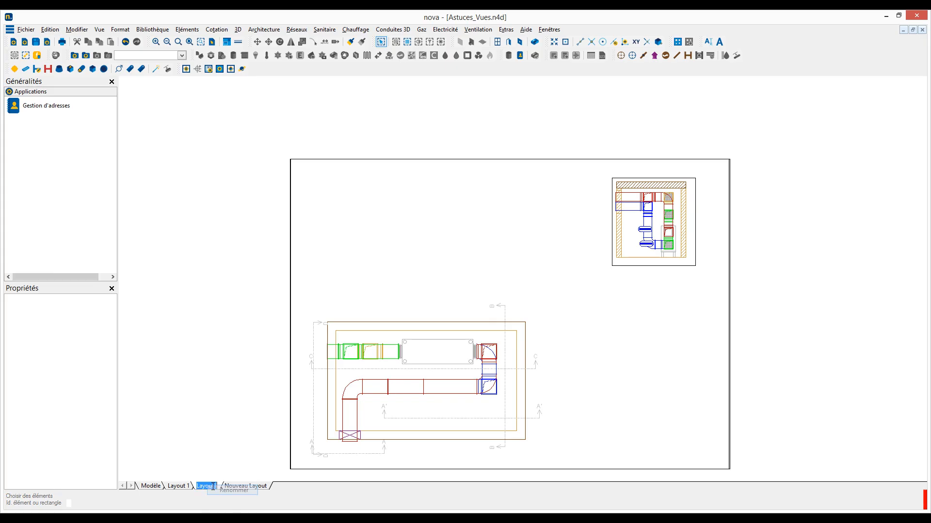
pyautogui.click(219, 485)
pyautogui.press('BackSpace')
pyautogui.write('2')
pyautogui.press('Return')
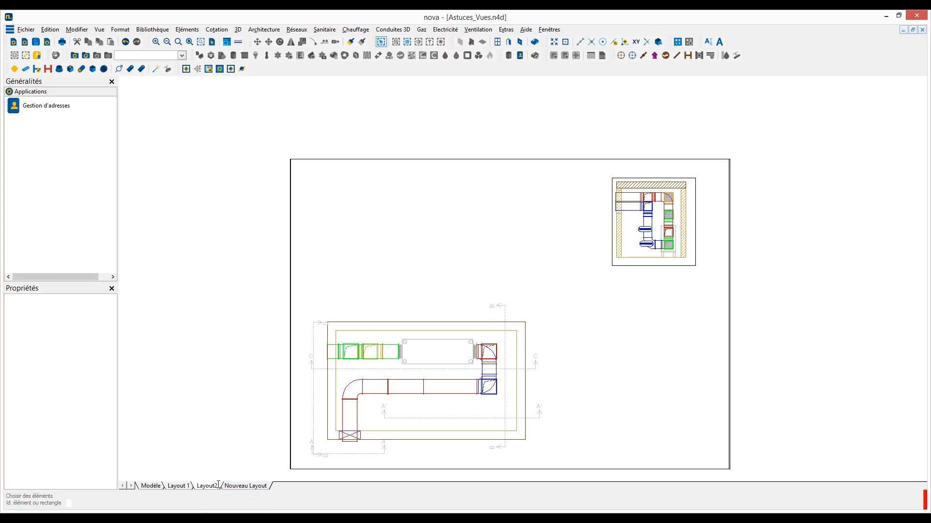
# - Delete the plan view from Layout2, keeping the section view
pyautogui.rightClick(421, 160)
pyautogui.click(450, 326)
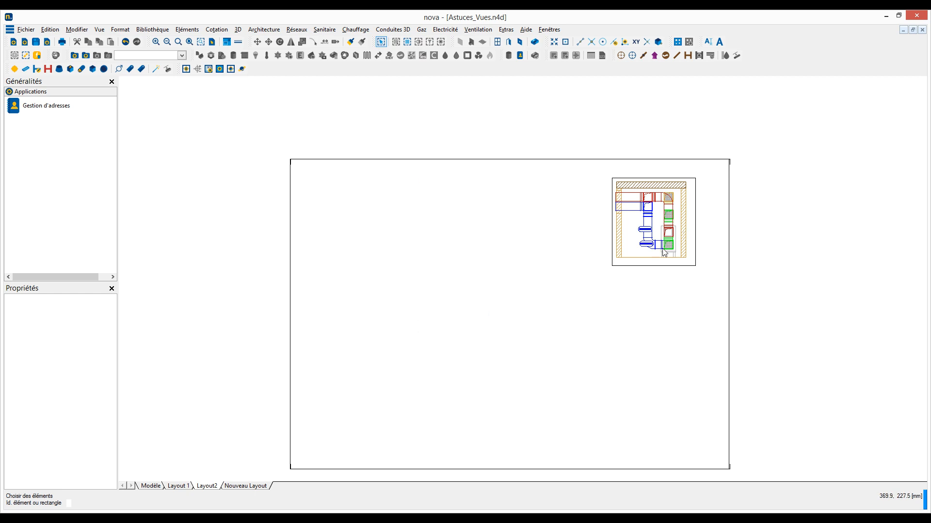
# - Create a section from the section view with a horizontal cut line along its floor, and place it at 1:50 in the sheet's left half
pyautogui.moveTo(661, 259)
pyautogui.mouseDown(button='right')
pyautogui.moveTo(663, 204)
pyautogui.moveTo(692, 227)
pyautogui.moveTo(692, 245)
pyautogui.mouseUp(button='right')
pyautogui.click(617, 264)
pyautogui.click(683, 261)
pyautogui.click(680, 208)
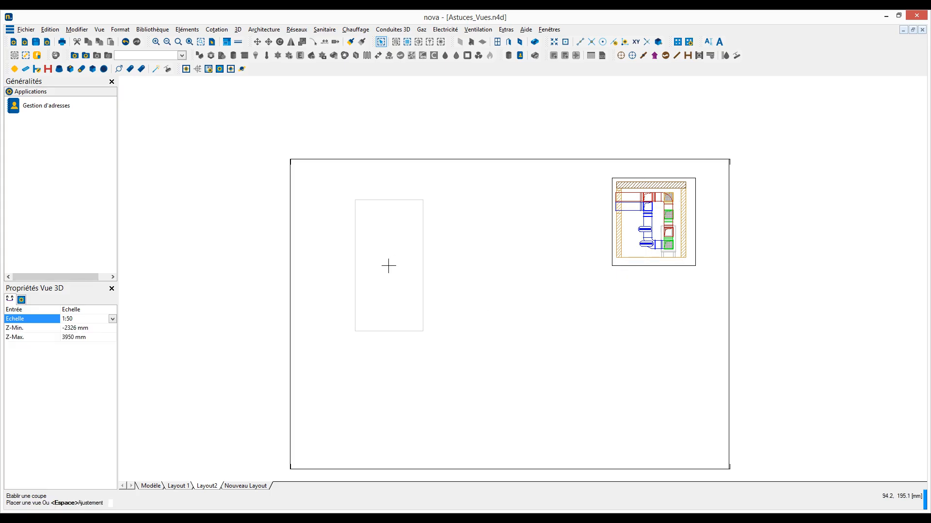
pyautogui.click(388, 266)
pyautogui.scroll(2, 412, 265)
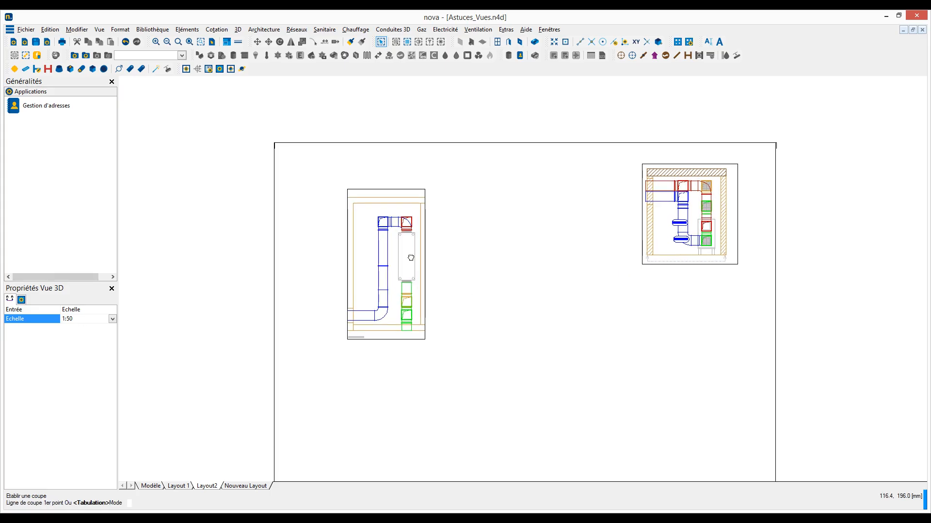